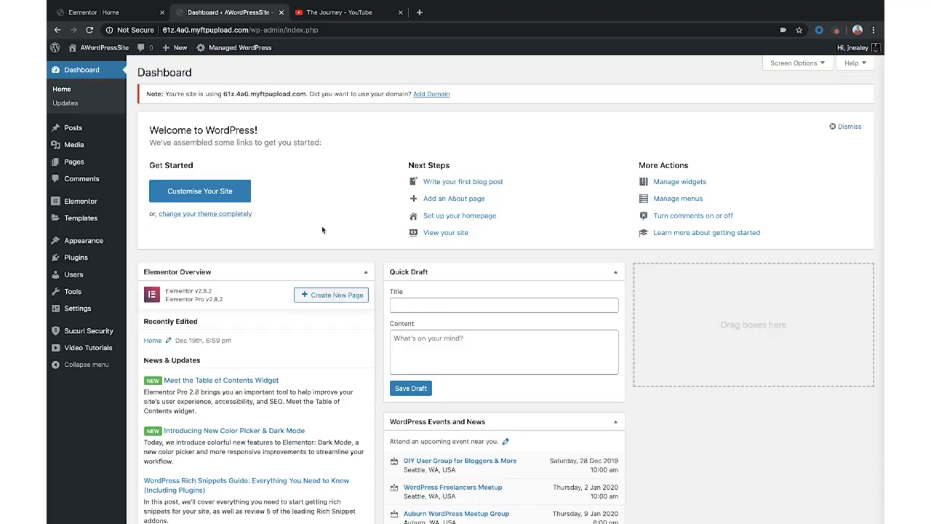
Step: Search the available plugins for "tutor lms" and install and activate "Tutor LMS – eLearning and online course solution"
mouse_move(84, 256)
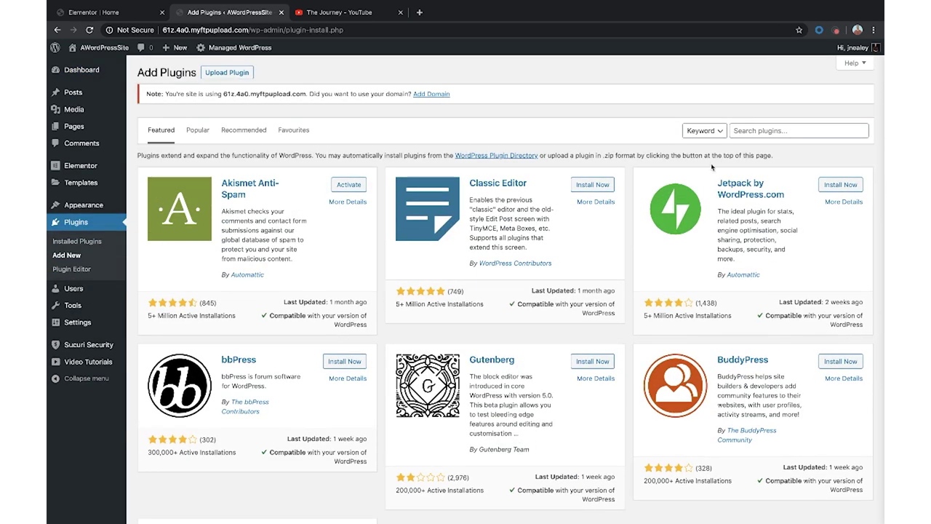
left_click(771, 129)
type("tutor lms")
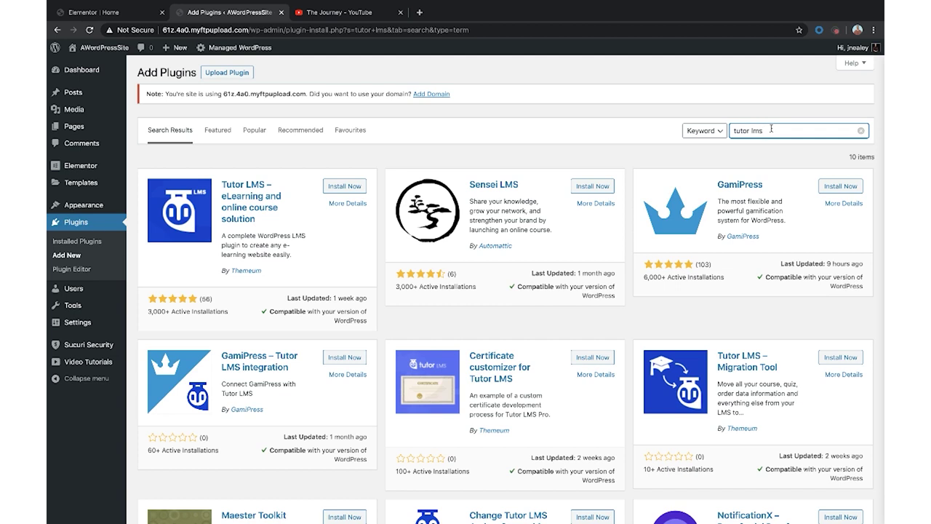
left_click(327, 188)
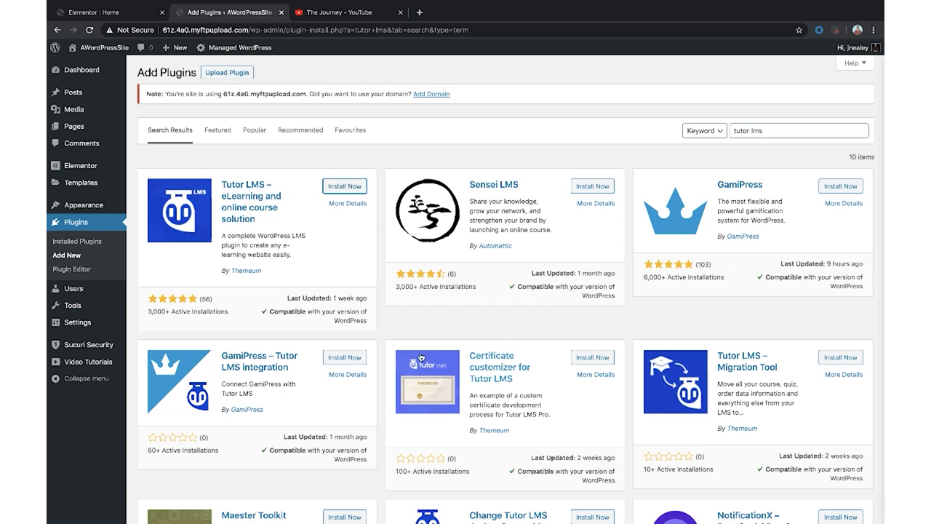
left_click(341, 188)
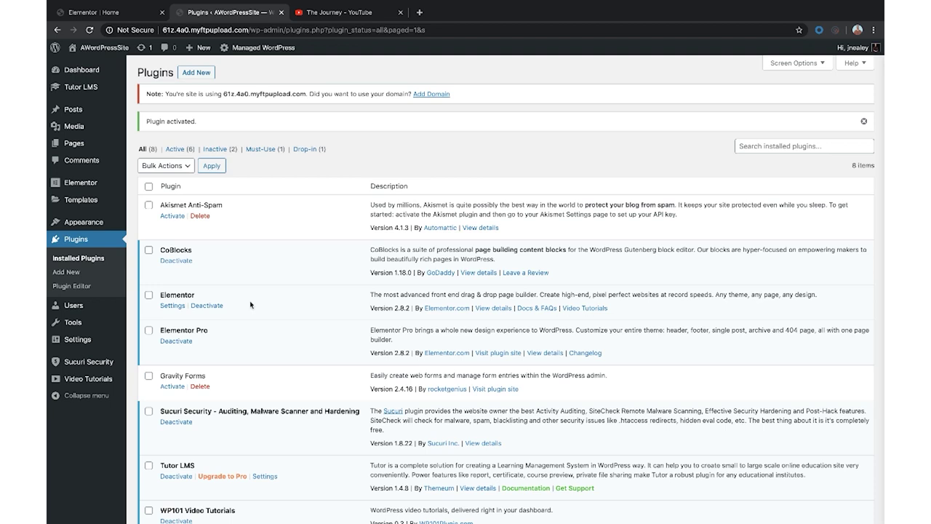
Step: Create a new Tutor LMS course titled "Up your social media game"
mouse_move(72, 89)
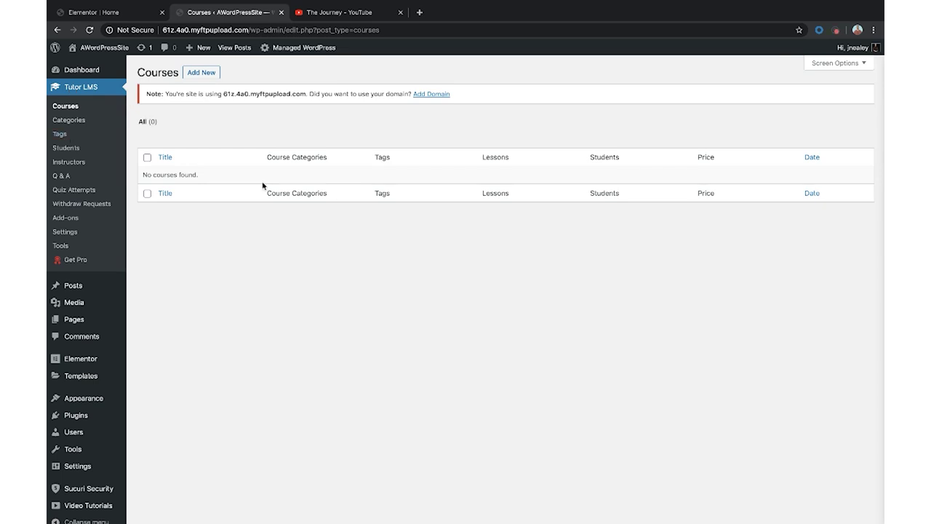
left_click(196, 72)
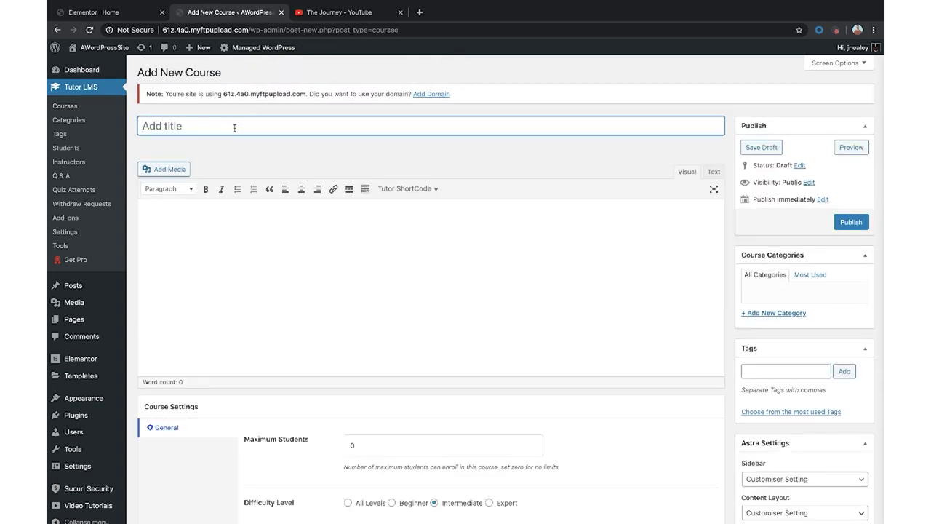
type("Up your social media game")
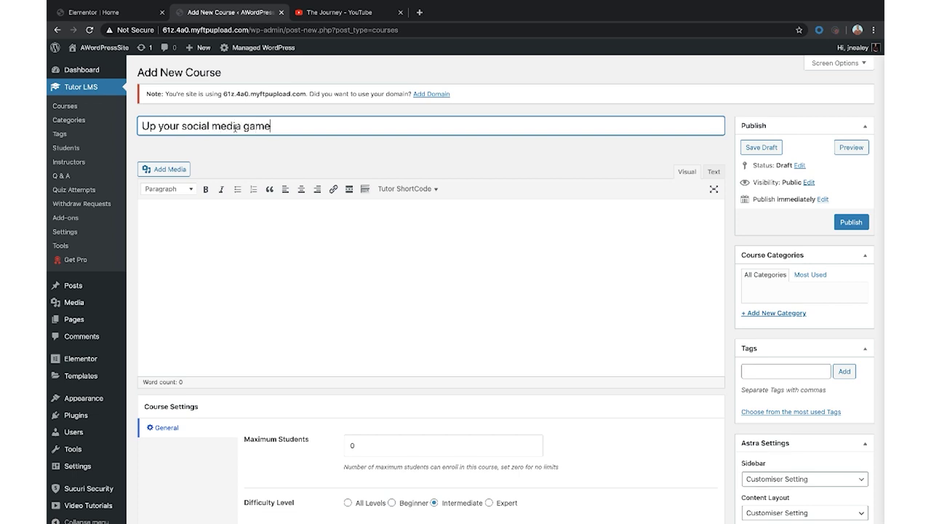
Step: Copy the standard Lorem Ipsum passage from lipsum.com and paste it in as the course description
mouse_move(49, 484)
left_click(321, 230)
scroll(321, 230, "down", 1)
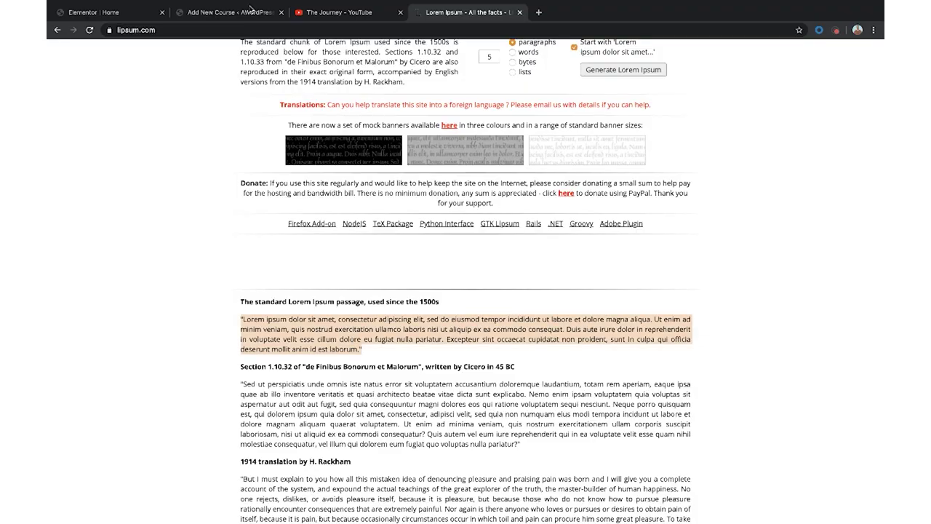
left_click(243, 12)
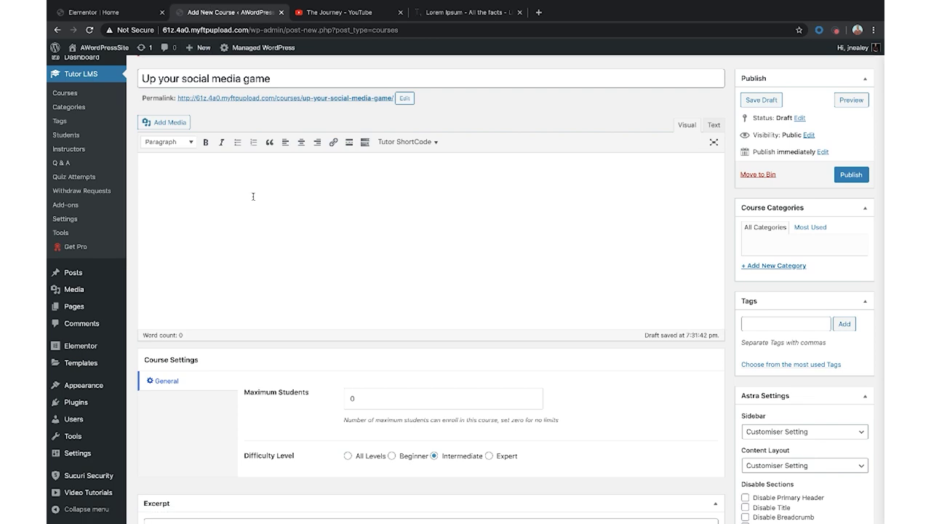
type("\"Lorem ipsum dolor sit amet, consectetur adipiscing elit, sed do eiusmod tempor incididunt ut labore et dolore magna aliqua. Ut enim ad minim veniam, quis nostrud exercitation ullamco laboris nisi ut aliquip ex ea commodo consequat. Duis aute irure dolor in reprehenderit in voluptate velit esse cillum dolore eu fugiat nulla pariatur. Excepteur sint occaecat cupidatat non proident, sunt in culpa qui officia deserunt mollit anim id est laborum.\"")
Step: Paste the Lorem Ipsum passage into the course excerpt and trim it to end after "tempor incididunt ut"
scroll(480, 262, "down", 2)
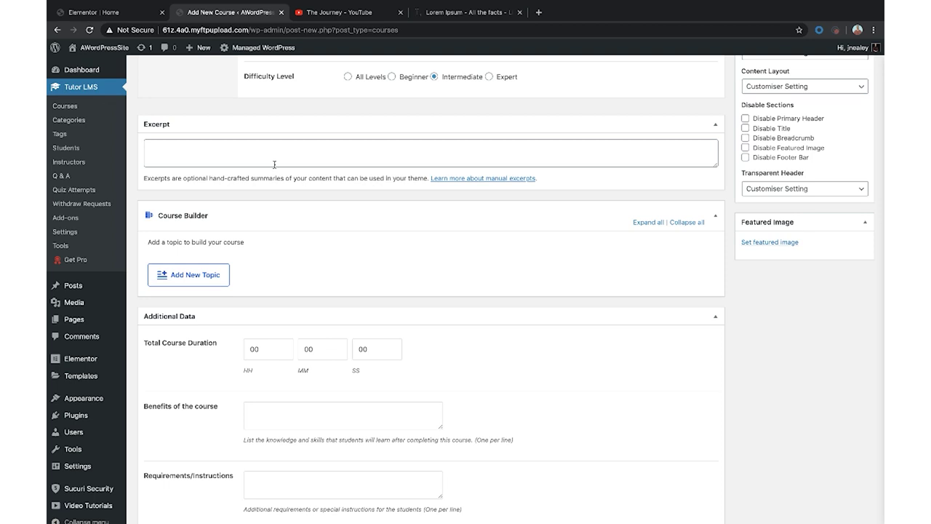
left_click(274, 164)
key("super+v")
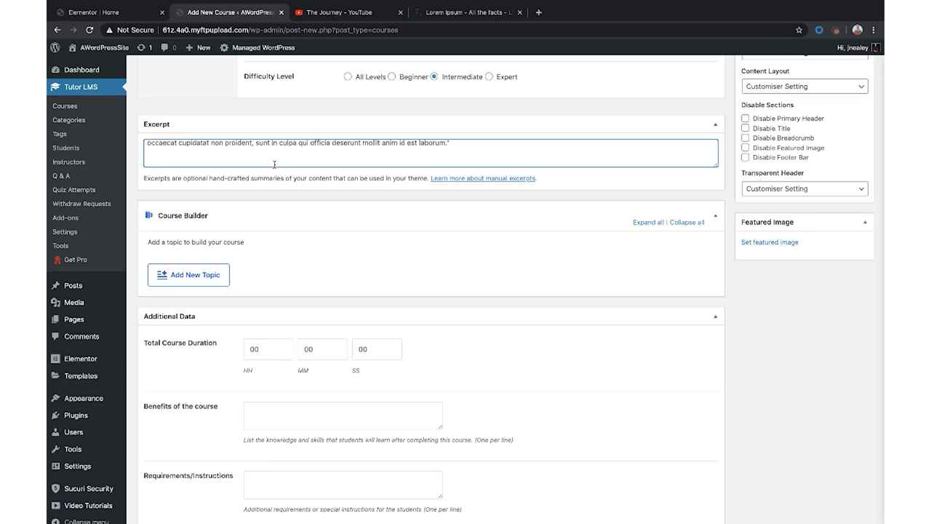
scroll(318, 145, "up", 2)
left_click_drag(455, 163, 451, 143)
key("BackSpace")
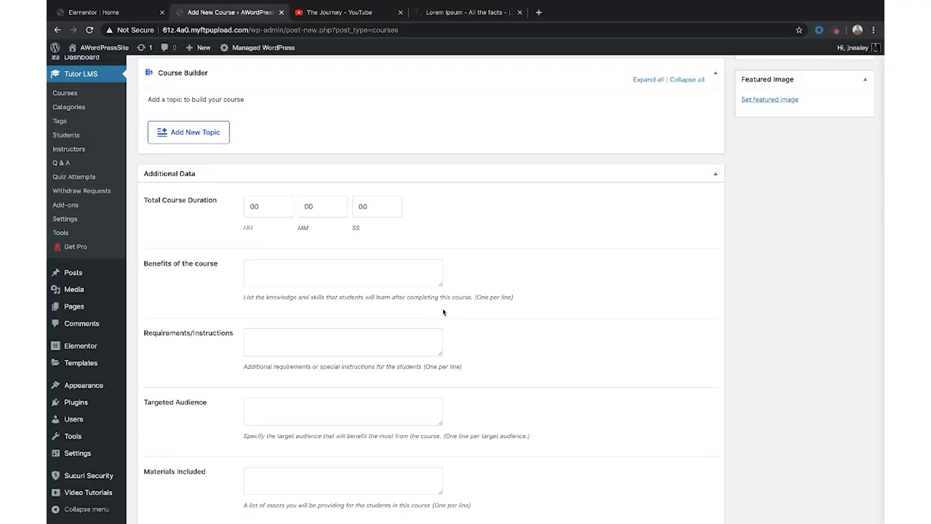
Step: Copy the URL of "TRAILER: The Journey | A GoDaddy Series" from the YouTube playlist and paste it as the course intro video URL
scroll(442, 311, "down", 2)
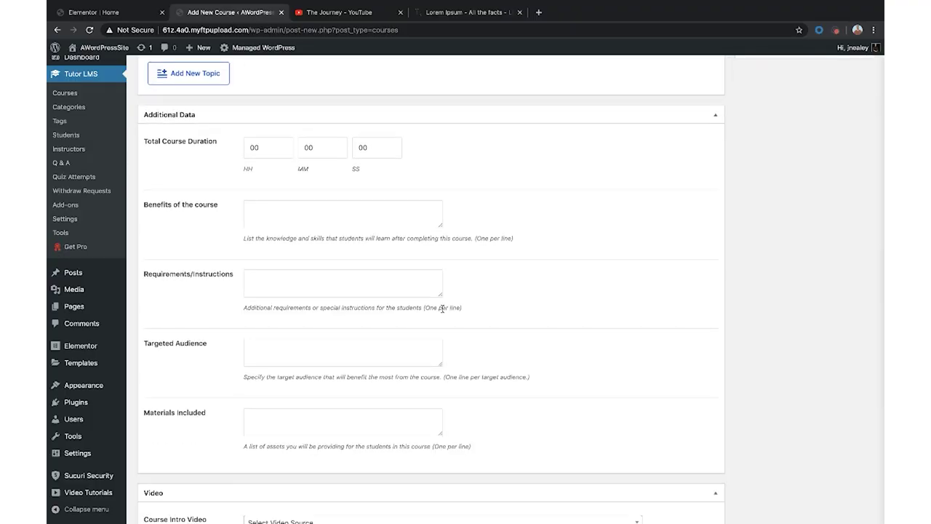
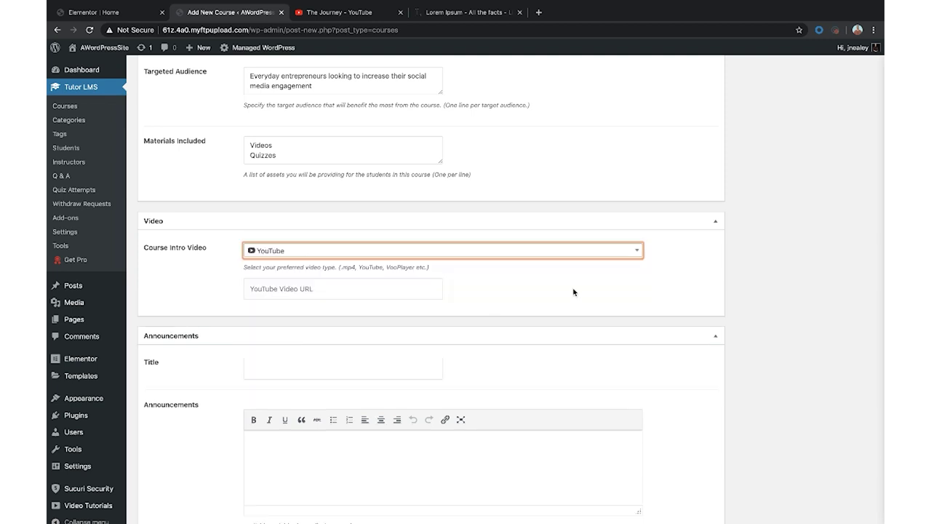
left_click(352, 12)
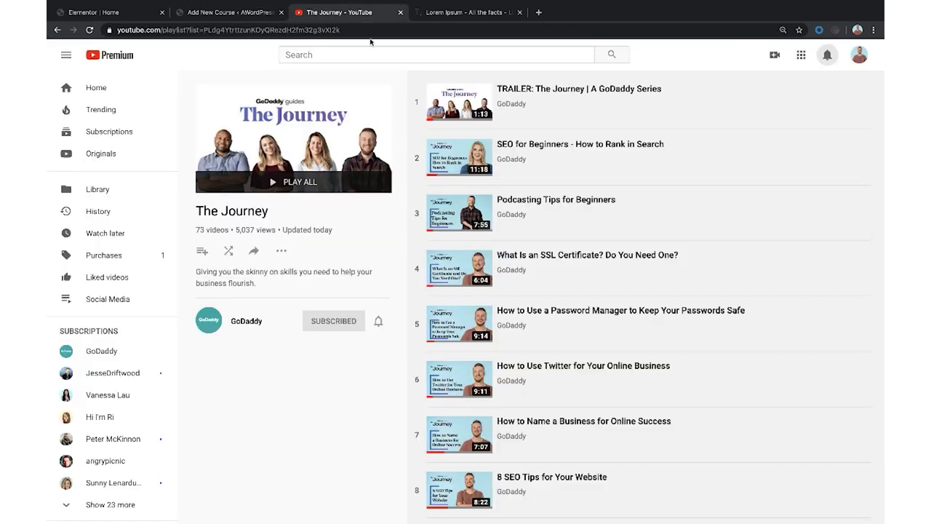
middle_click(551, 91)
left_click(466, 14)
left_click(426, 29)
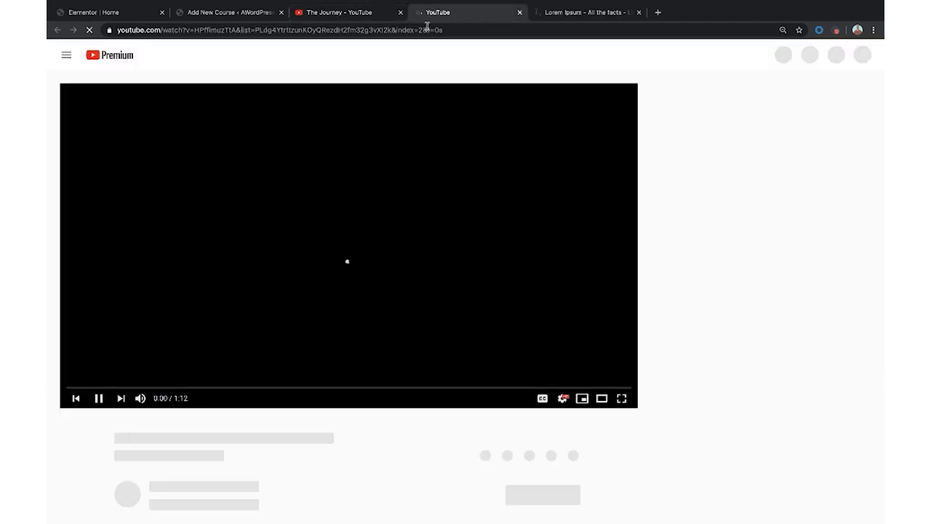
key("BackSpace")
key("ctrl+w")
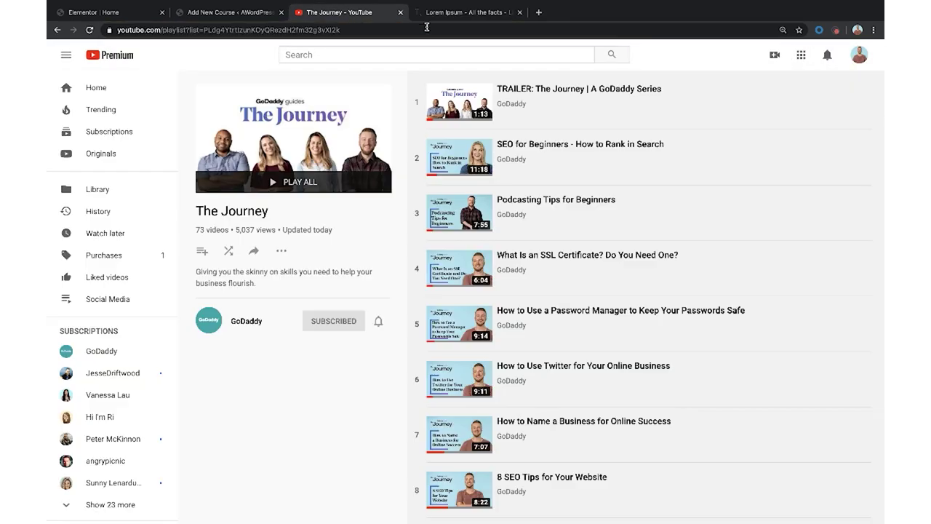
key("ctrl+shift+Tab")
left_click(323, 285)
key("ctrl+v")
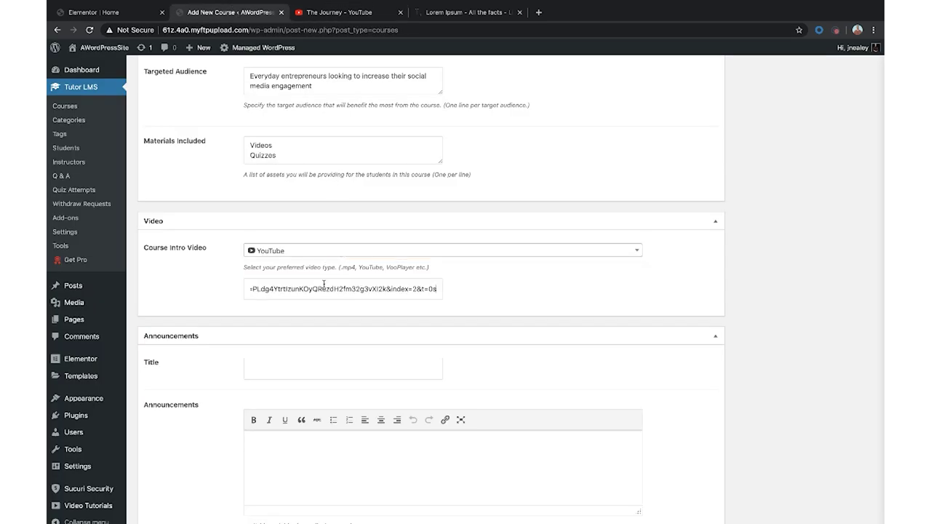
Step: Trim the trailing index and time parameters from the course intro video URL
key("Left")
key("Left")
key("Left")
key("Left")
key("Left")
key("Left")
key("Left")
key("Left")
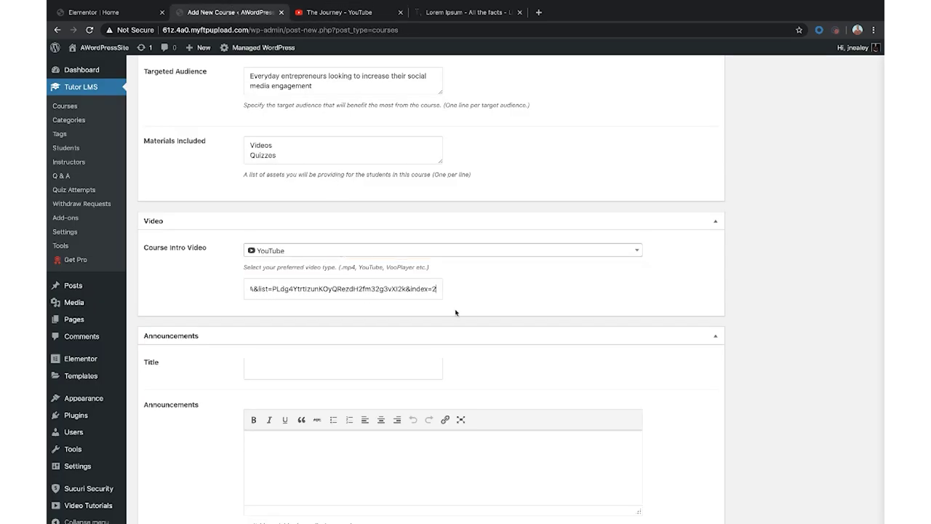
key("Left")
key("Left")
key("Left")
key("Left")
key("Left")
key("Left")
key("Left")
key("Left")
key("Left")
key("Left")
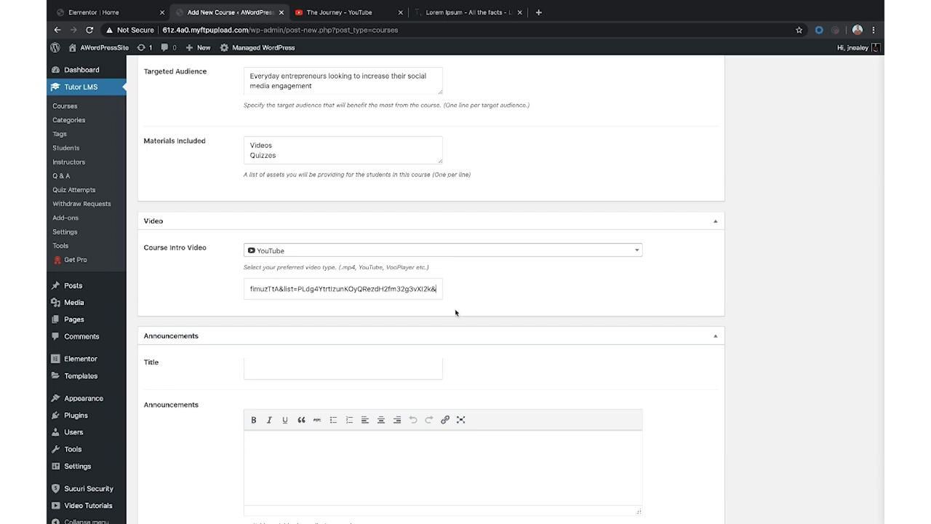
Step: Add a new course category named "Sociak" to the course
scroll(551, 284, "down", 2)
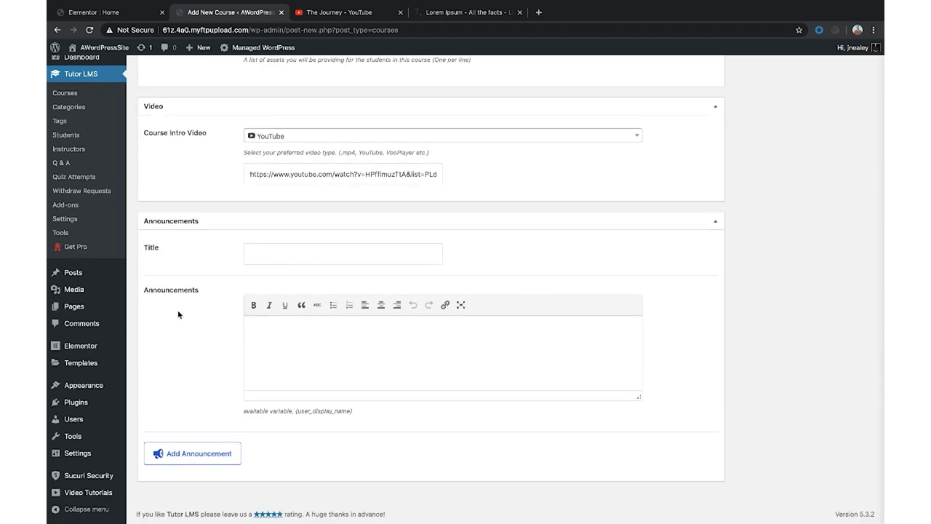
scroll(357, 255, "up", 15)
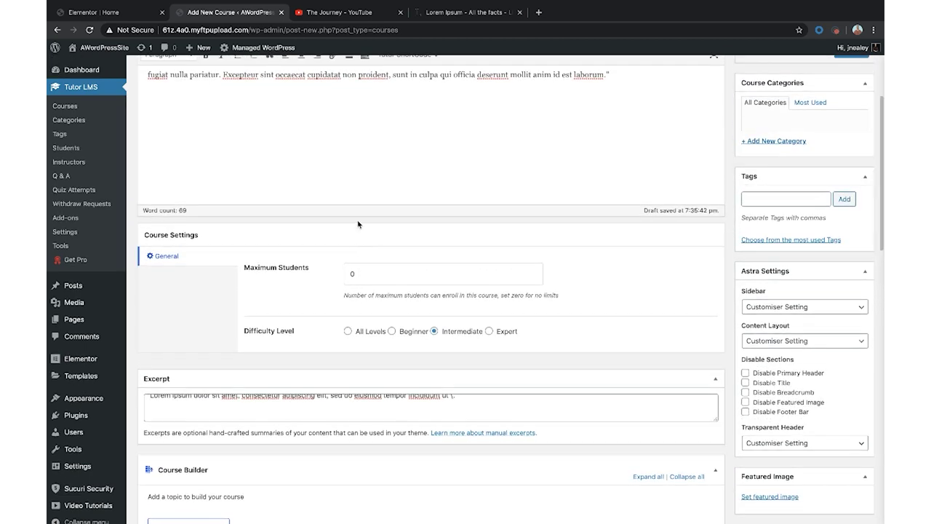
scroll(754, 153, "up", 1)
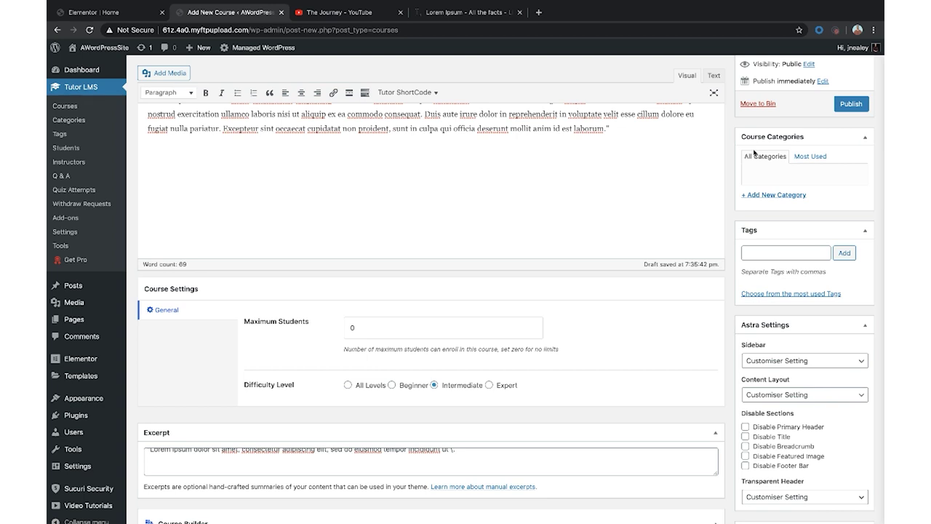
left_click(769, 195)
type("Sociak")
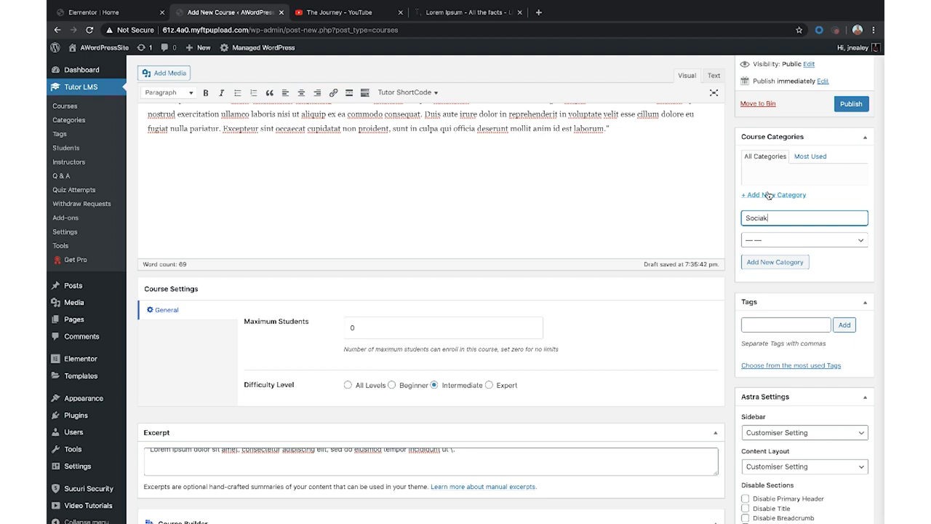
key("Return")
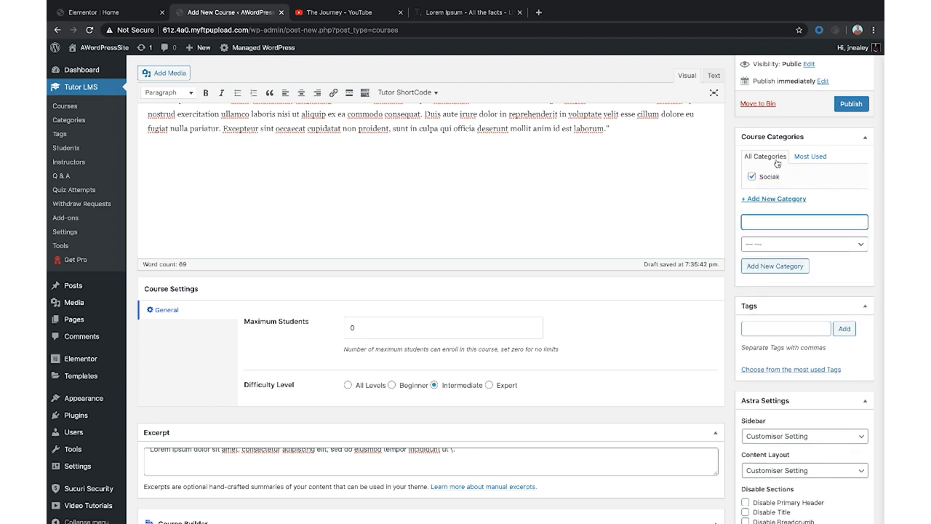
Step: Add a correctly spelled course category named "Social" and assign it to the course instead of "Sociak"
left_click(762, 222)
type("doci")
key("BackSpace")
key("BackSpace")
key("BackSpace")
key("BackSpace")
type("Social")
key("Return")
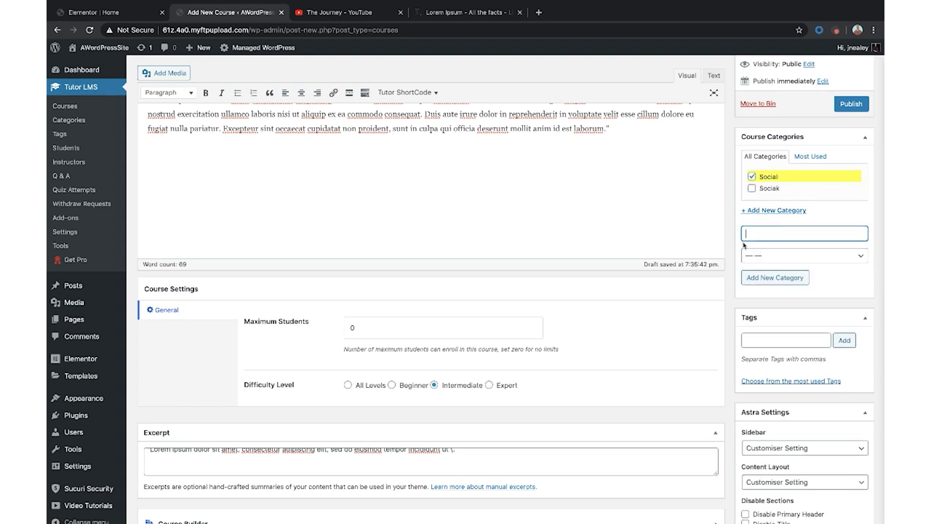
Step: Add the tags "instagram", "facebook", "followers" and "seo" to the course
scroll(784, 295, "down", 2)
left_click(762, 244)
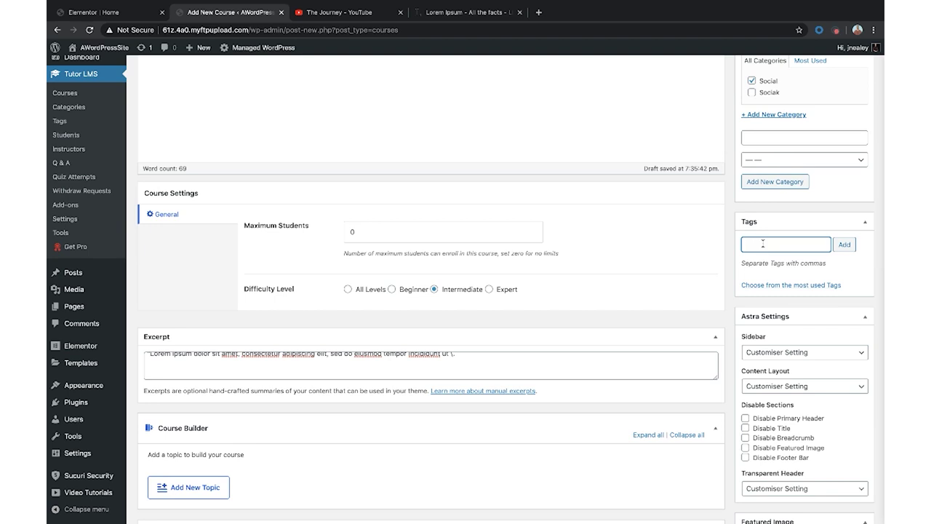
type("instagram")
key("Return")
type("facebook")
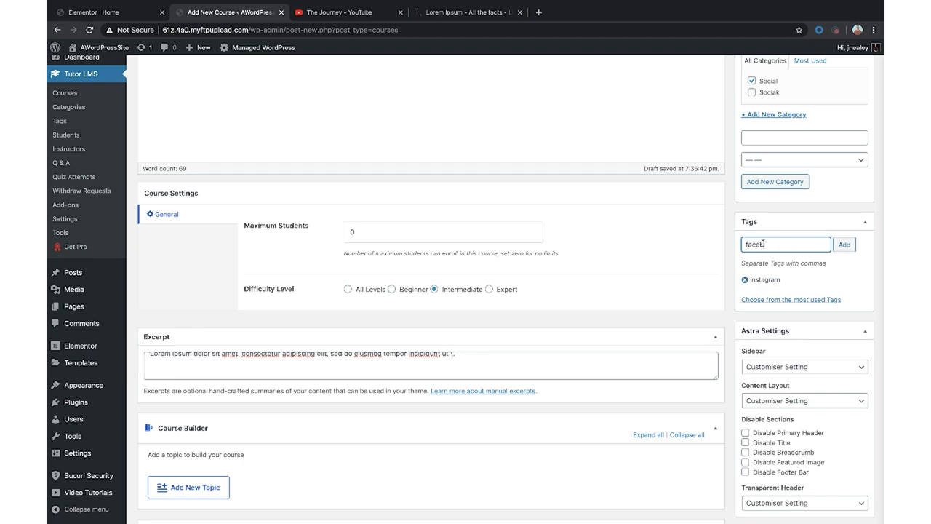
key("Return")
type("follo")
key("BackSpace")
key("BackSpace")
key("BackSpace")
key("BackSpace")
key("BackSpace")
type("follower")
type("s")
key("Return")
type("seo")
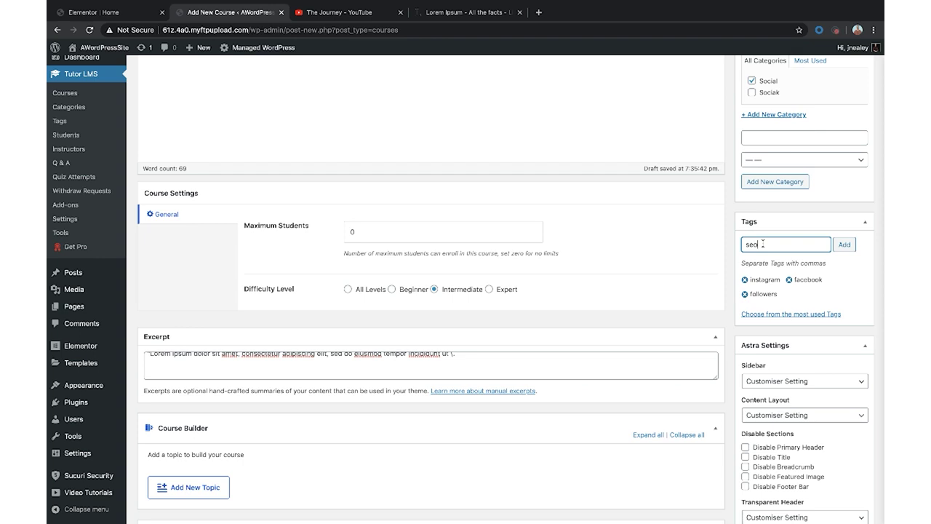
key("Return")
Step: Save the course as a draft and open the preview of its course page
scroll(756, 255, "down", 3)
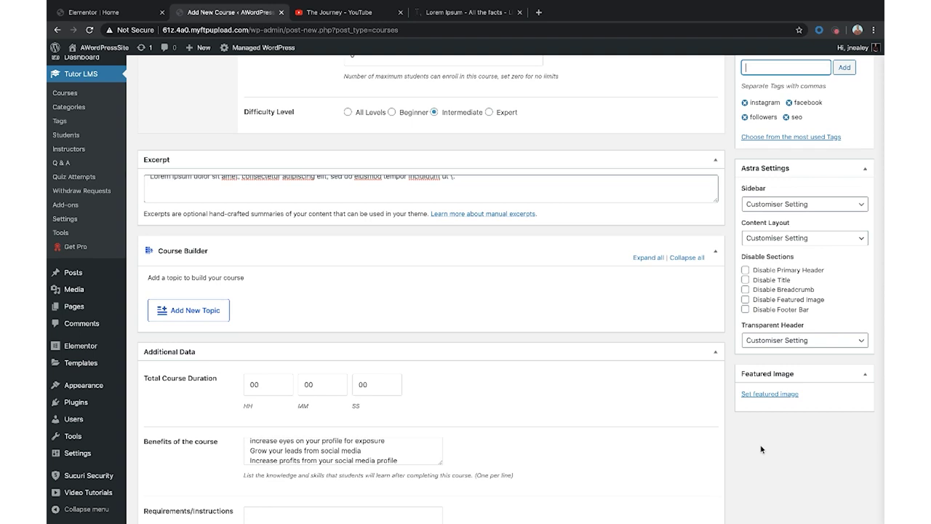
scroll(712, 298, "down", 4)
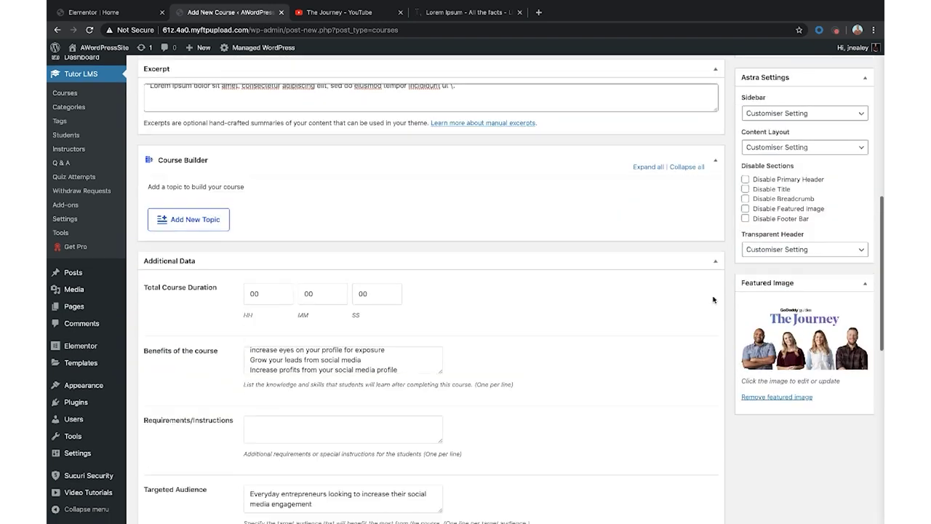
scroll(713, 299, "up", 10)
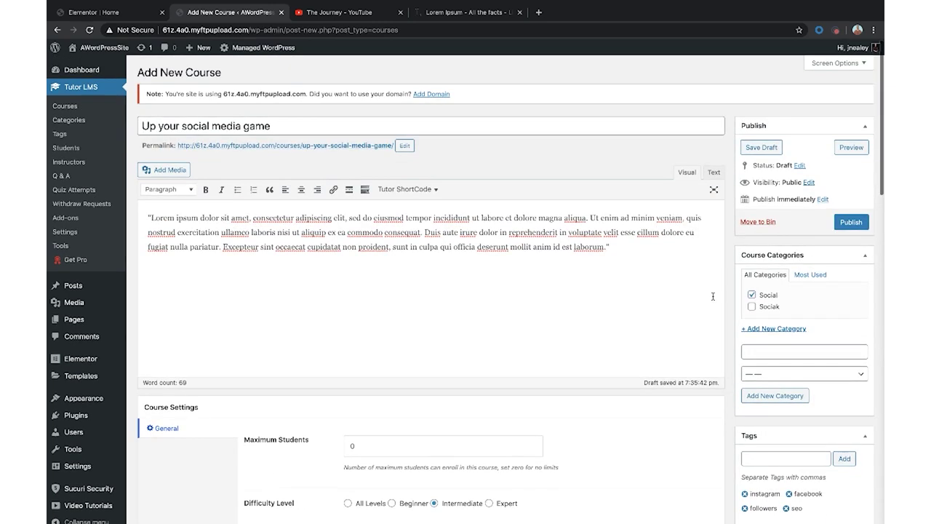
left_click(764, 148)
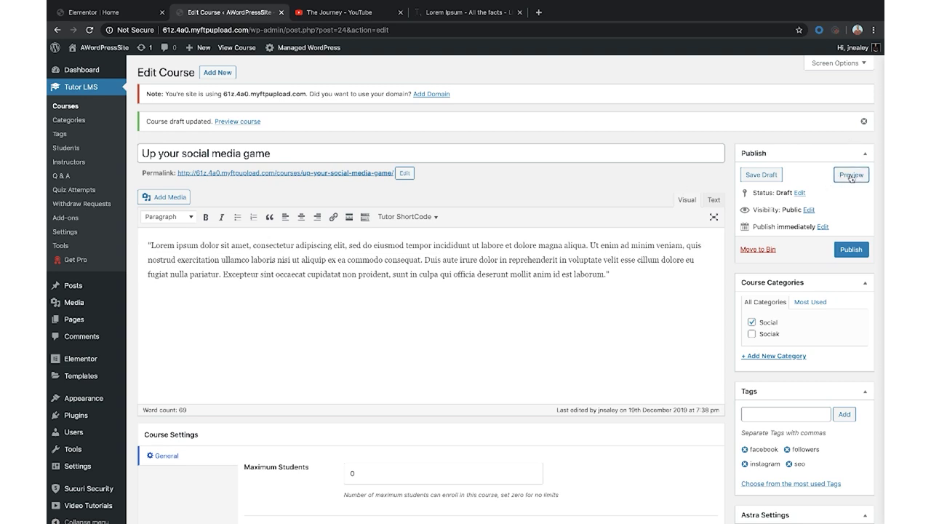
left_click(244, 173)
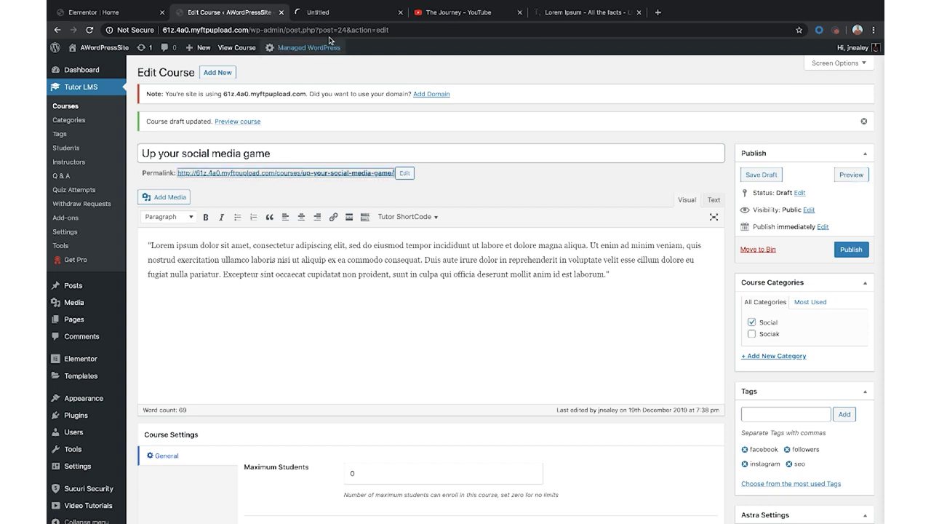
left_click(343, 14)
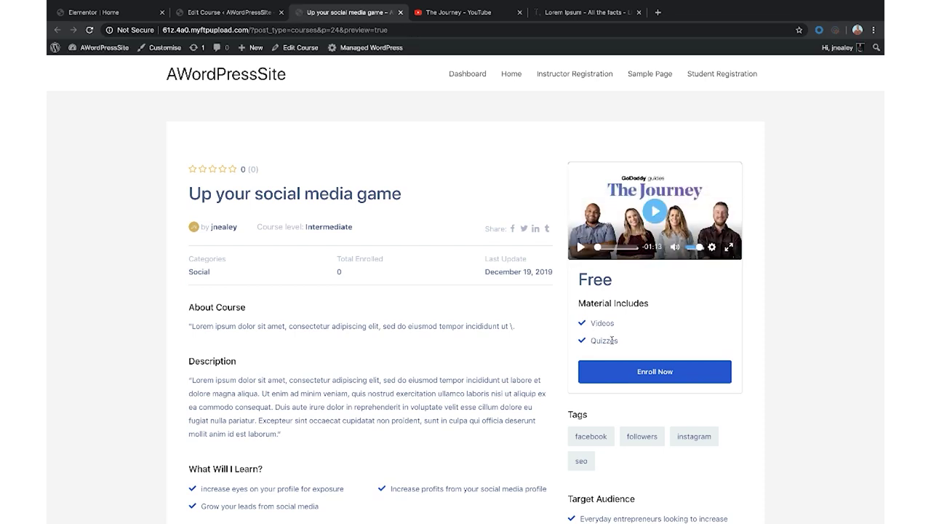
Step: Review the draft course page from its summary down to the instructor section
scroll(667, 373, "down", 2)
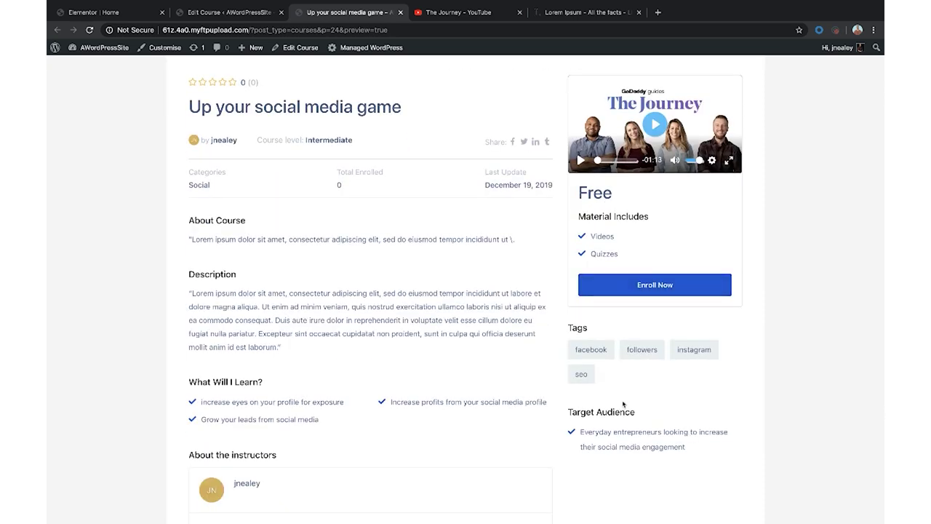
scroll(623, 404, "down", 4)
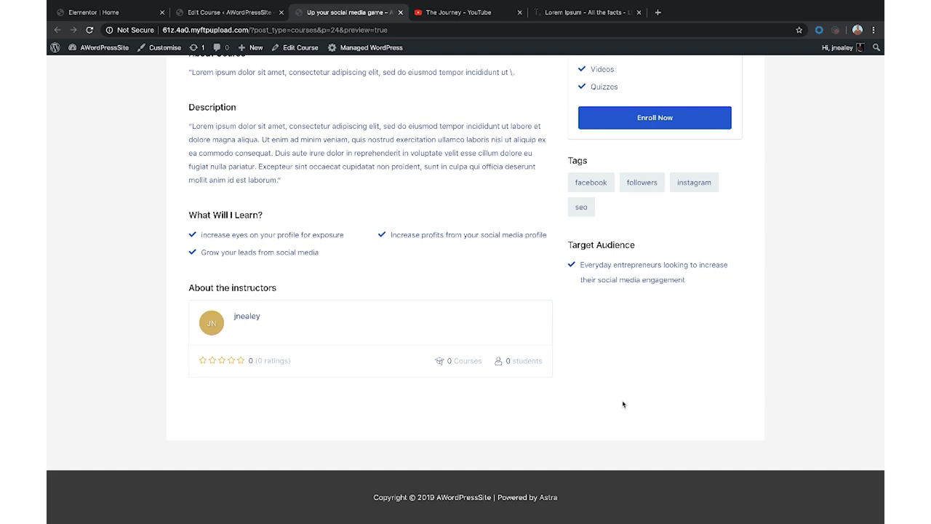
scroll(622, 404, "up", 4)
scroll(622, 404, "down", 1)
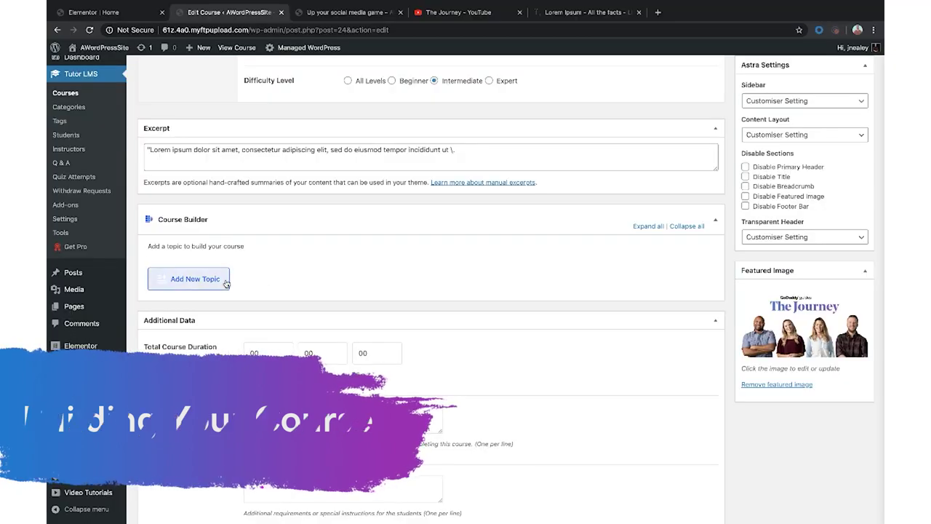
Step: Add a topic named "Intro" to the course and start a lesson in it with the content "Add your text"
left_click(215, 281)
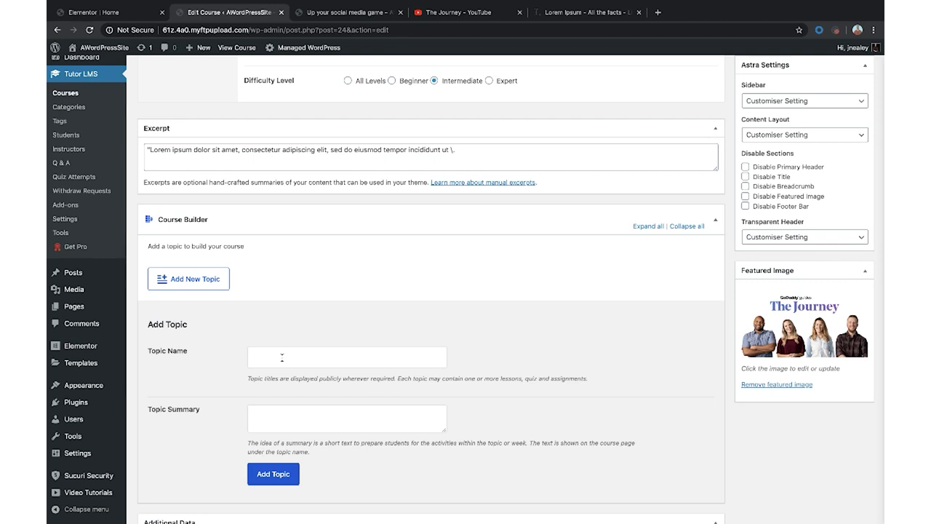
type("Intro")
left_click(271, 474)
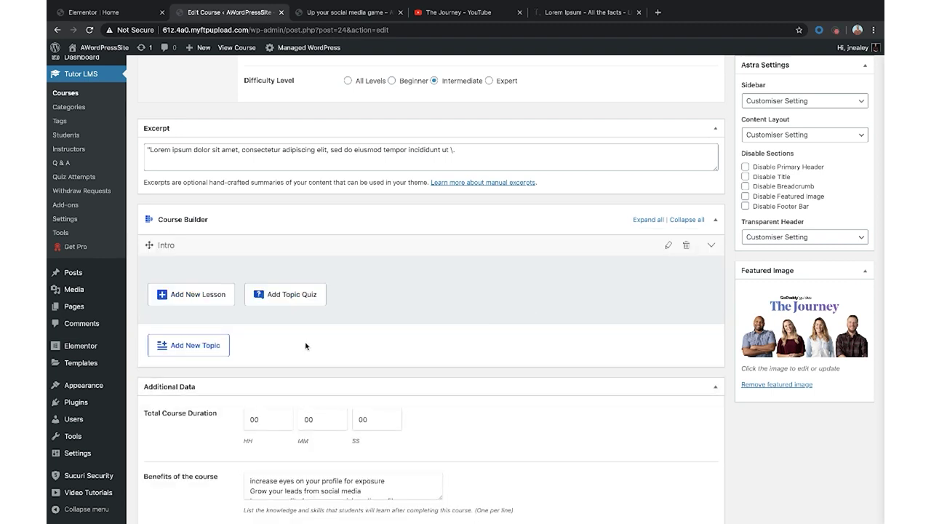
left_click(197, 295)
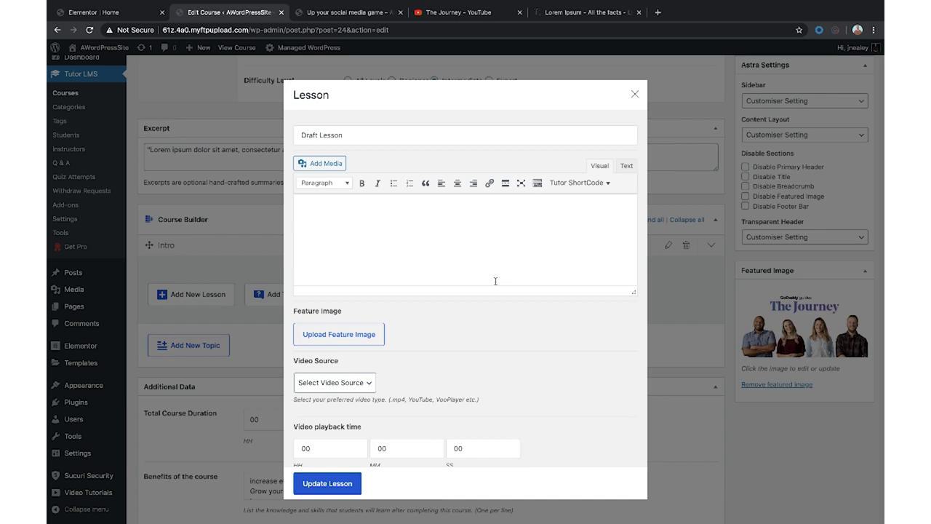
type("Add your text")
Step: Switch to YouTube, open "How to Use Twitter for Your Online Business" from The Journey playlist and copy its URL up to the playlist ID
left_click(469, 12)
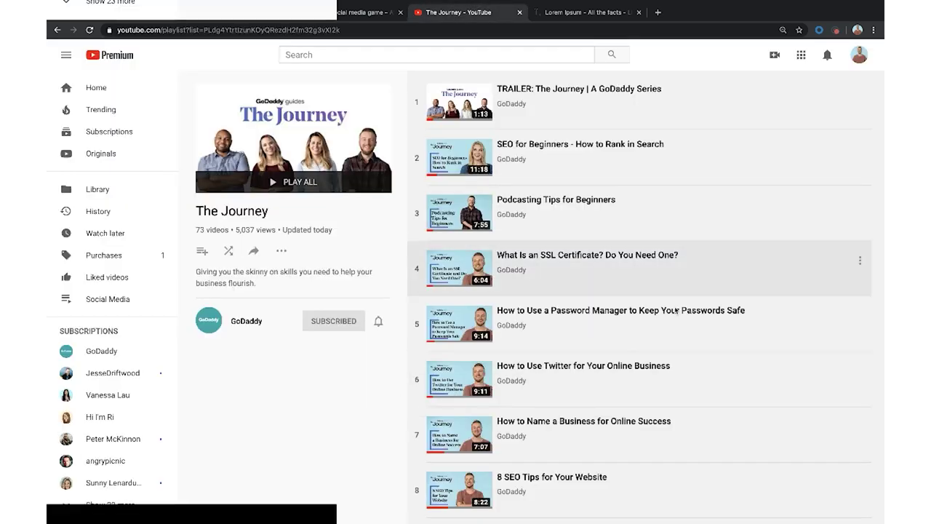
scroll(635, 350, "down", 3)
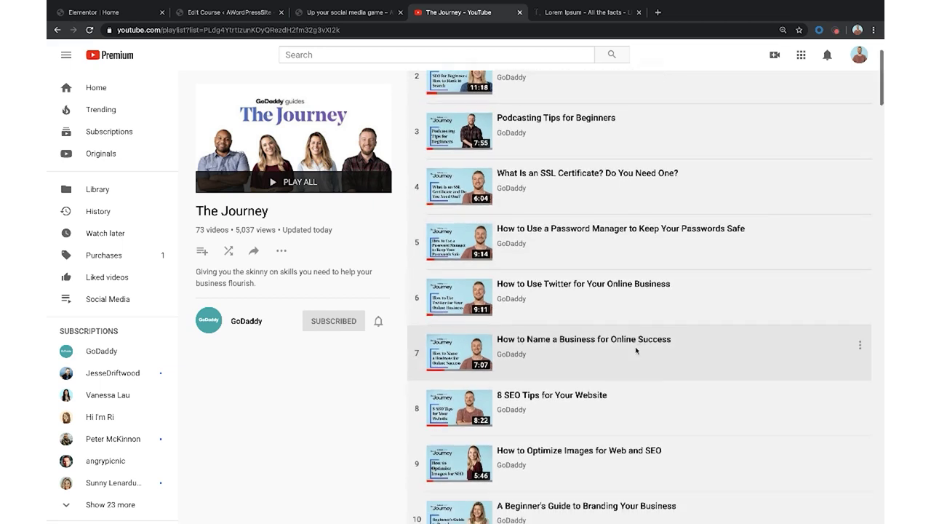
middle_click(585, 281)
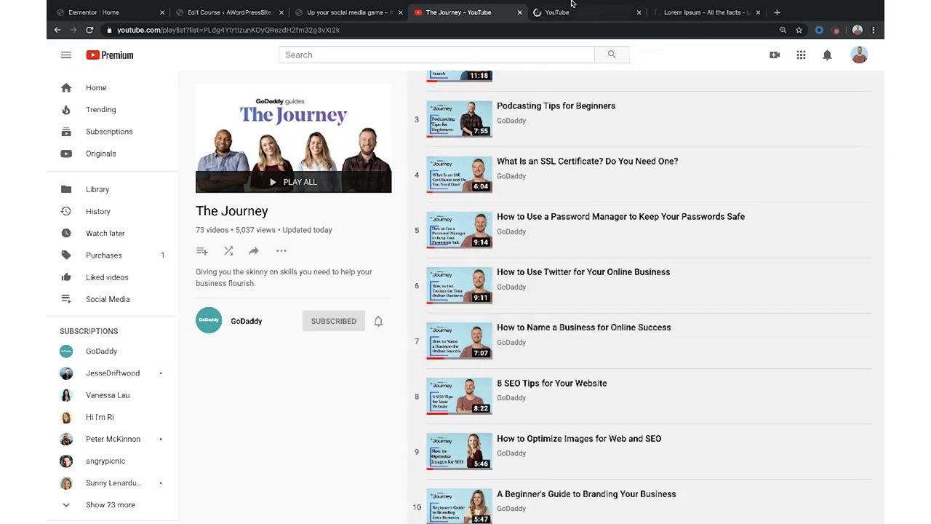
left_click(557, 13)
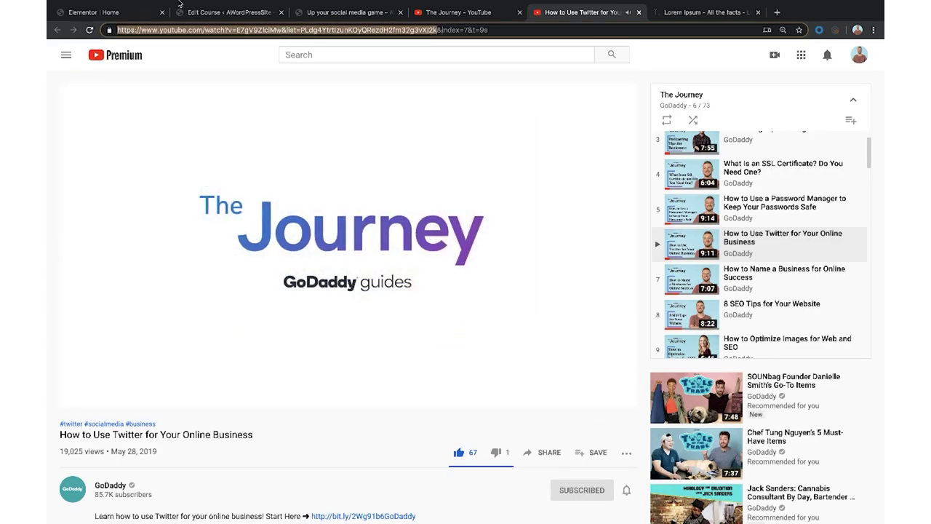
left_click_drag(434, 30, 326, 16)
left_click(381, 97)
Step: Return to the course editor in WordPress and title the draft lesson "How to use Twitter for your online business"
key("ctrl+2")
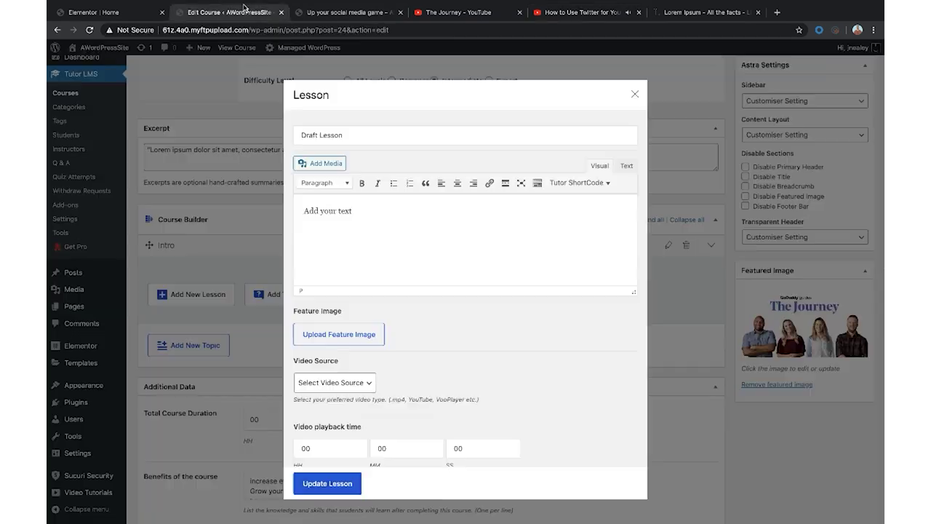
triple_click(352, 143)
type("How to use ")
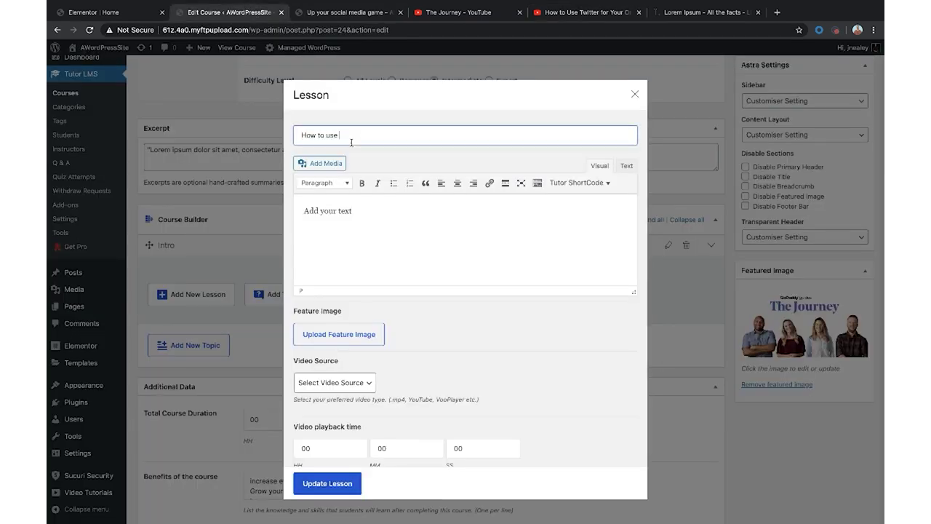
type("Twitter for your online business")
Step: Set the lesson's video source to YouTube and enter the copied Twitter video URL
scroll(351, 142, "down", 1)
scroll(352, 143, "down", 1)
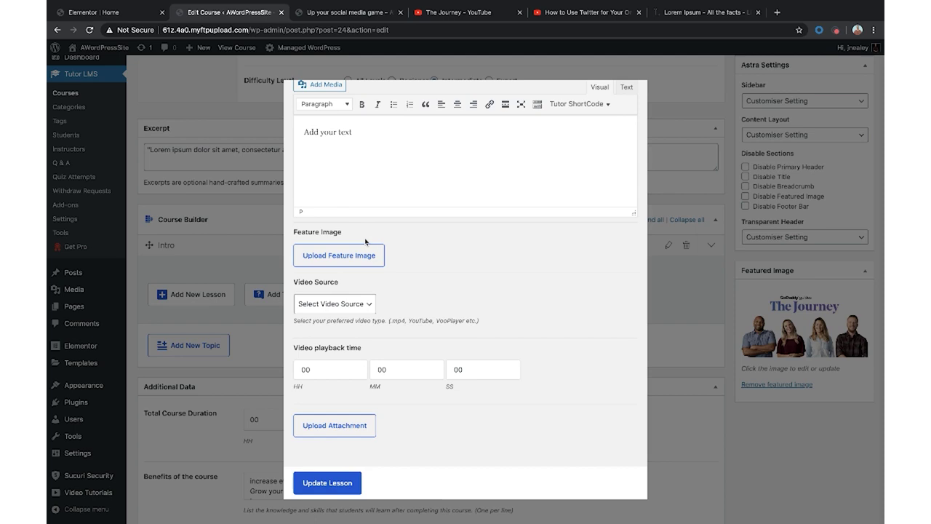
left_click(359, 306)
left_click(341, 334)
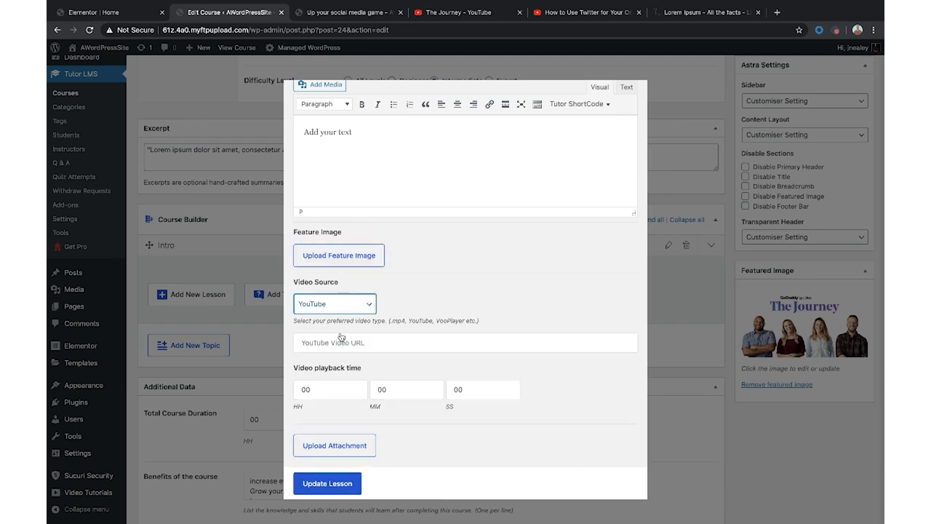
left_click(341, 341)
type("https://www.youtube.com/watch?v=E7gV9ZlclMw&list=PLdg4YtrtIzunKOyQRezdH2fm32g3vXl2k")
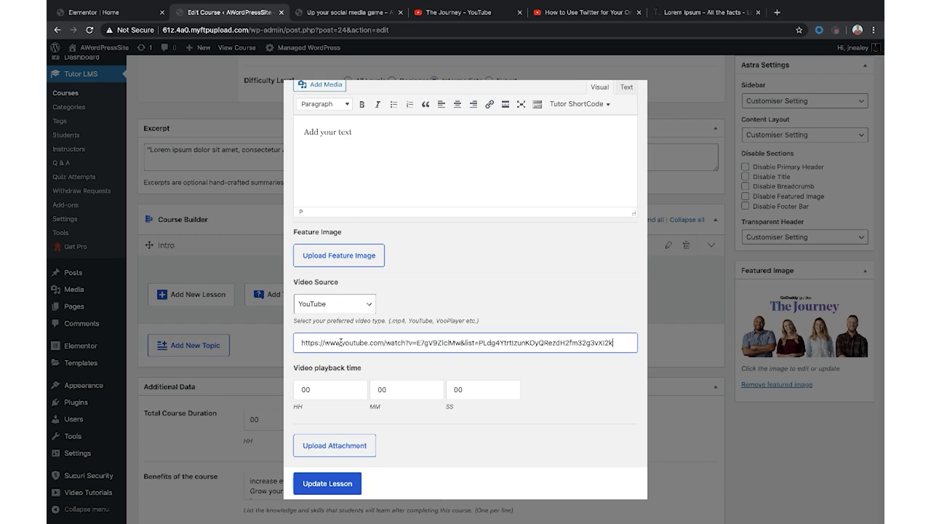
Step: Check the Twitter video's length on YouTube, set the lesson's playback time to 9 minutes 10 seconds and update the lesson
left_click(422, 392)
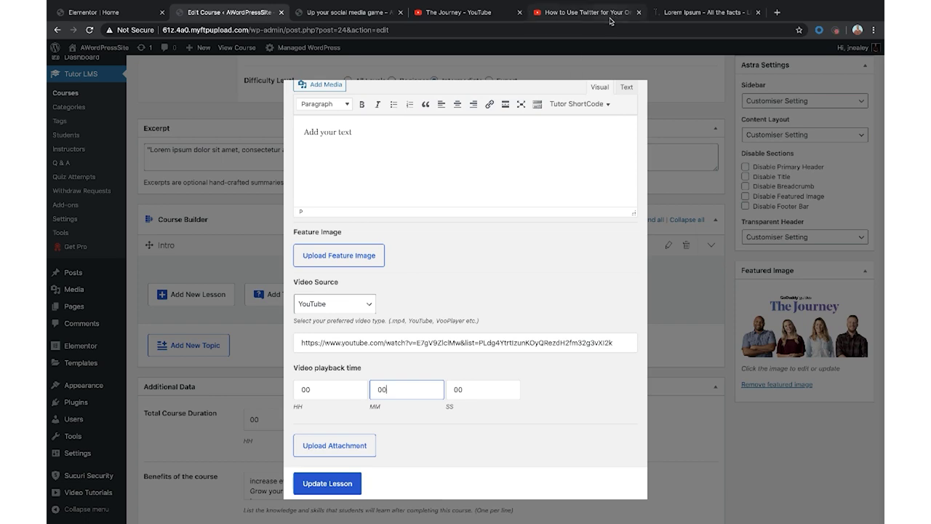
left_click(676, 13)
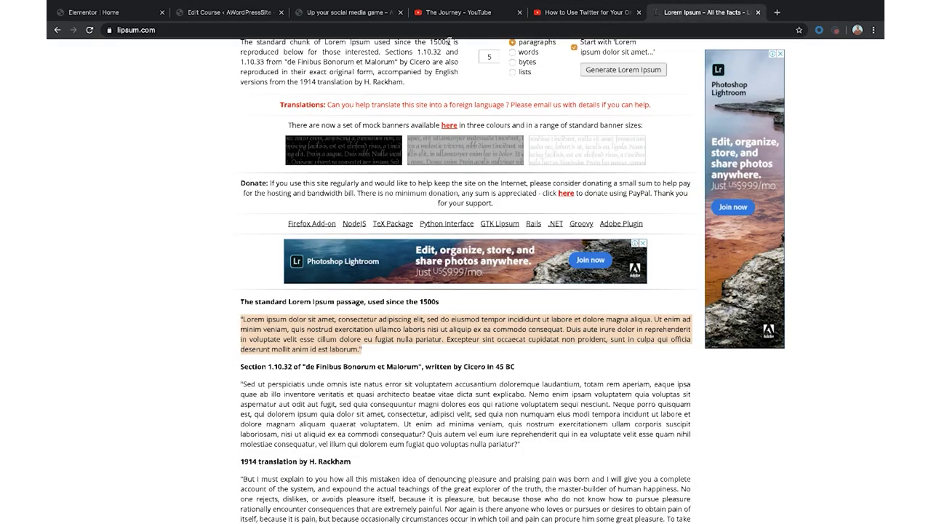
left_click(486, 13)
left_click(582, 13)
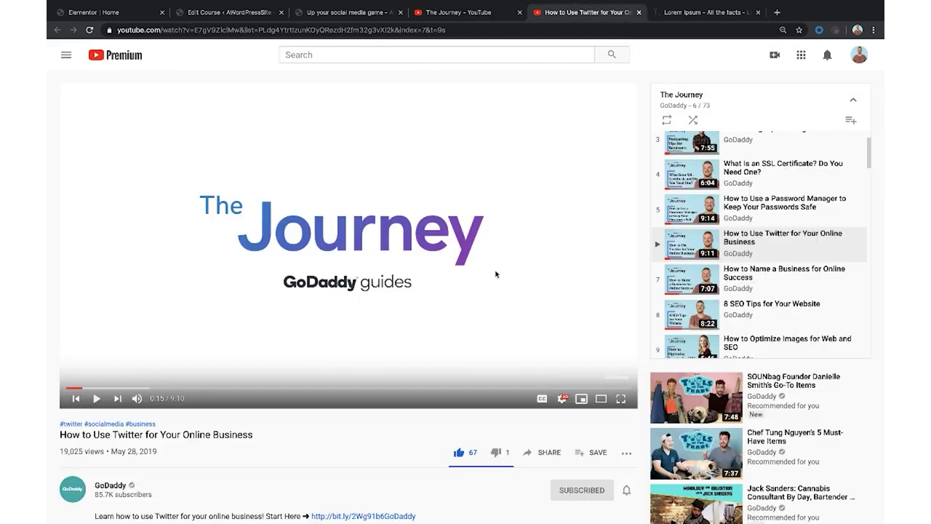
left_click(229, 13)
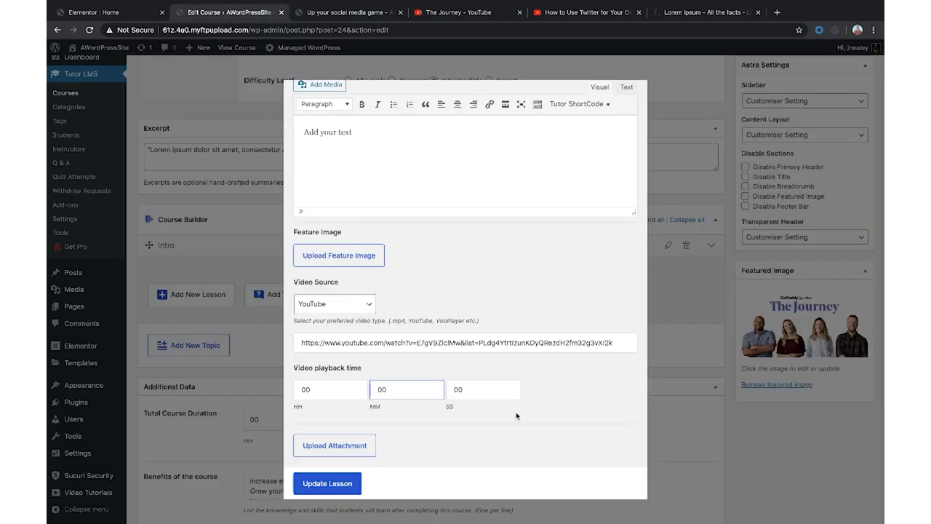
key("BackSpace")
type("9")
key("Tab")
type("10")
left_click(339, 483)
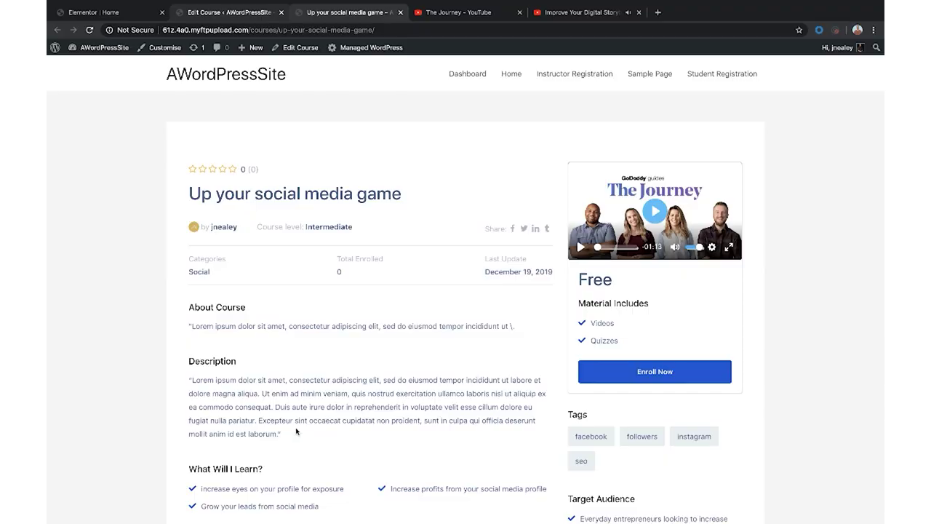
Step: Review the published course page and expand the Advanced topic to examine the lessons in both topics
scroll(320, 349, "down", 5)
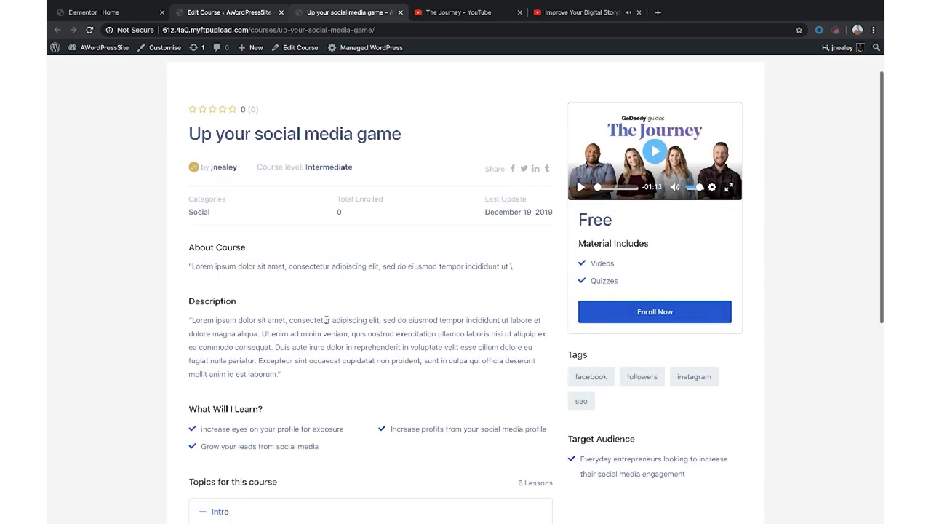
scroll(325, 318, "down", 1)
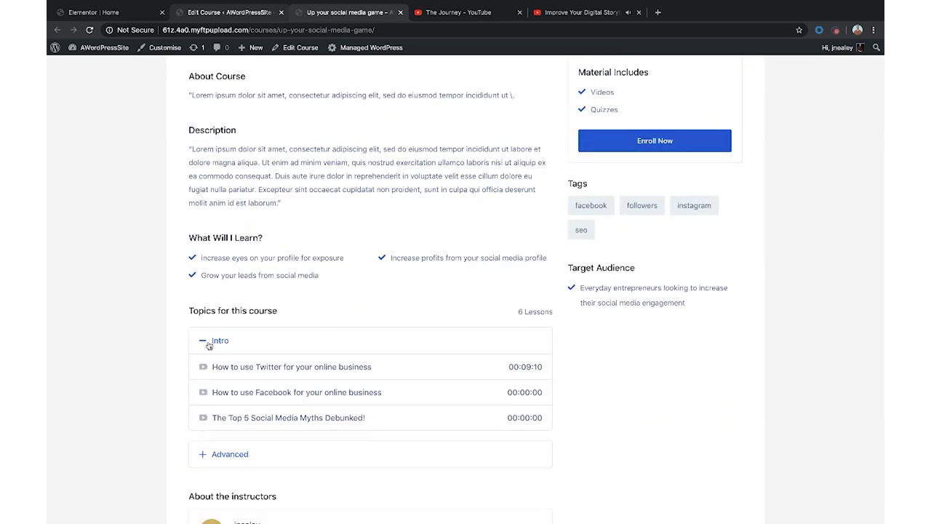
left_click(209, 454)
scroll(403, 342, "down", 2)
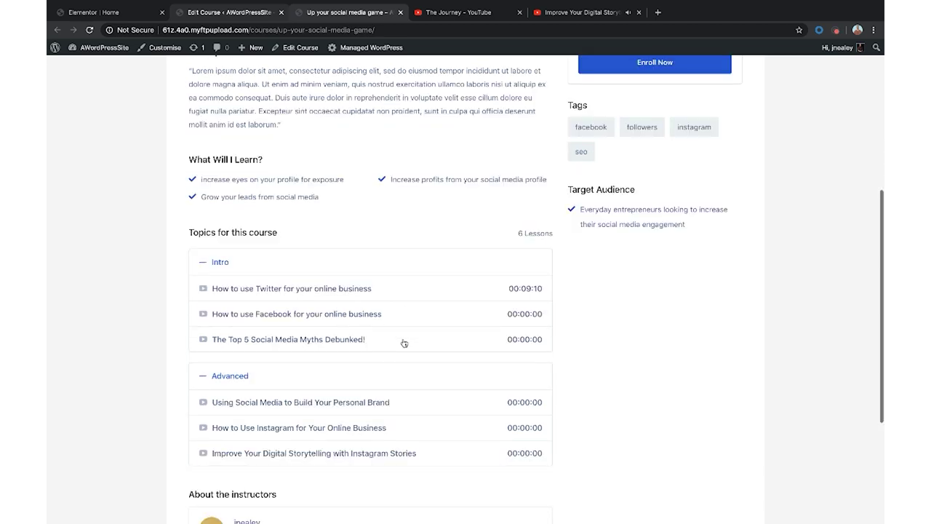
scroll(404, 342, "down", 1)
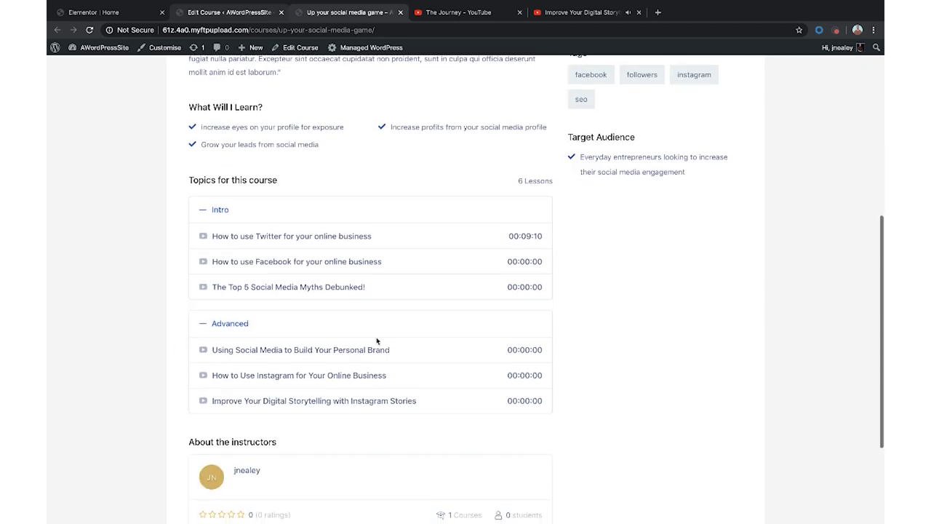
triple_click(264, 238)
Step: Enroll in the free course and start it
scroll(428, 245, "up", 6)
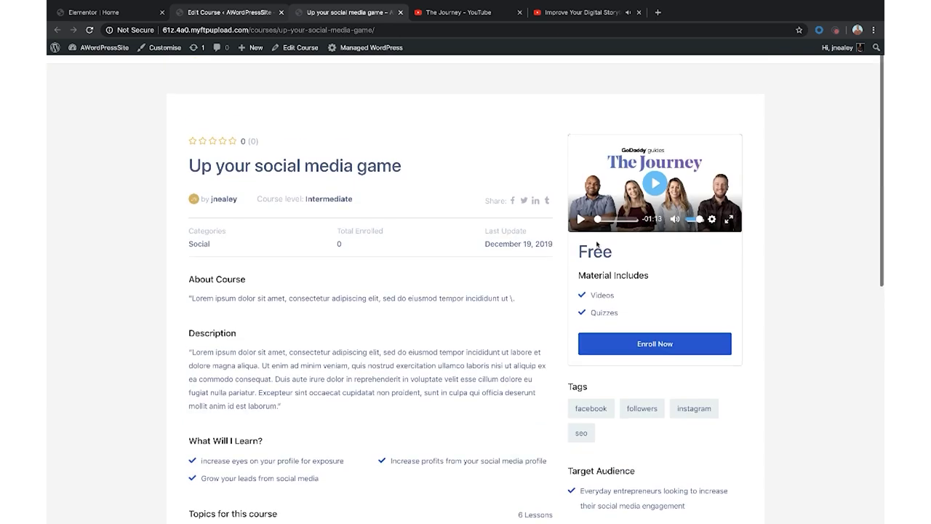
left_click(648, 353)
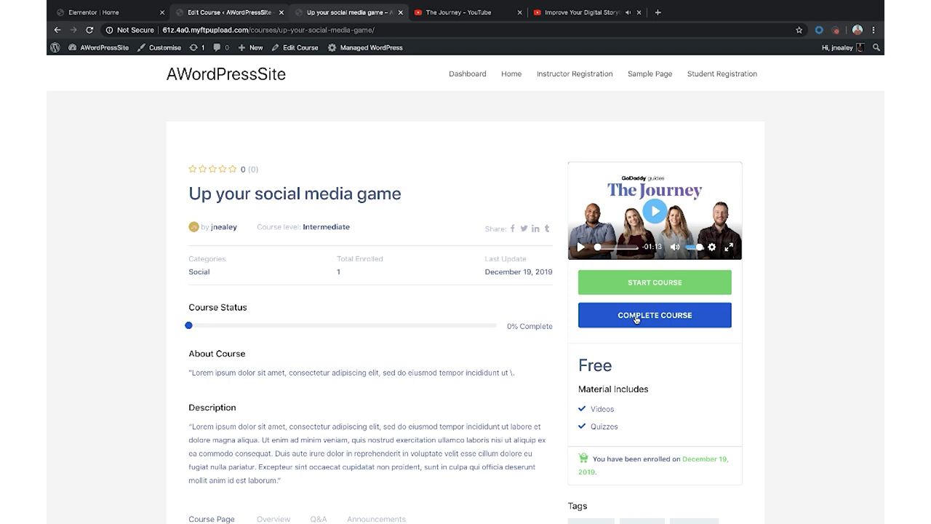
left_click(663, 283)
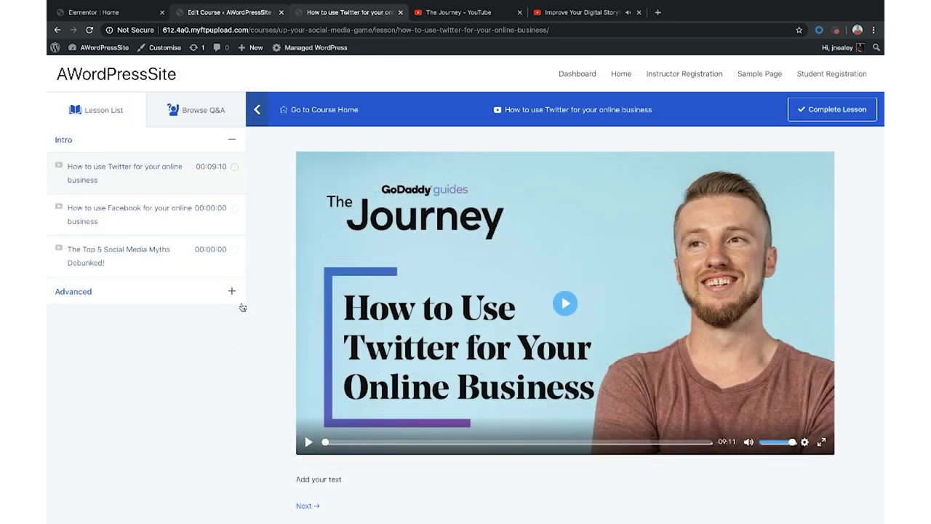
Step: Expand the Advanced topic in the lesson list and open the lesson "How to use Facebook for your online business"
left_click(144, 291)
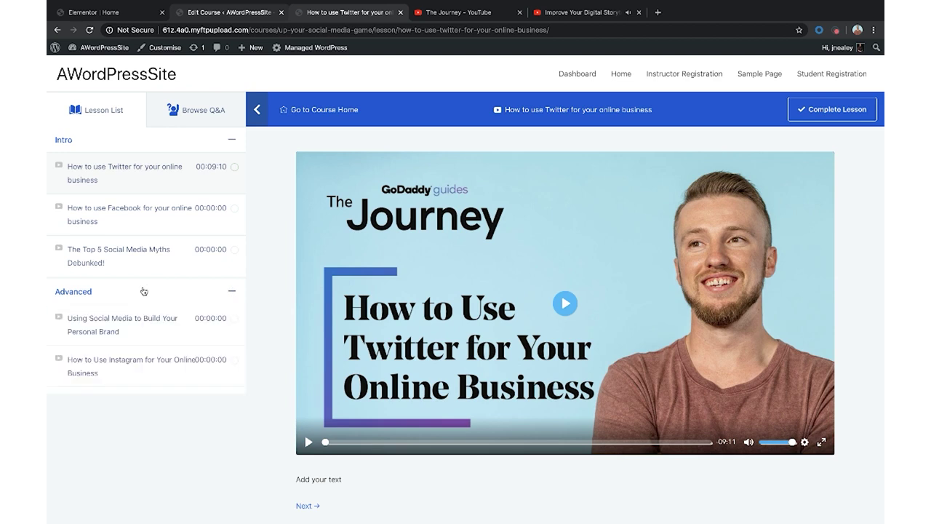
scroll(551, 365, "down", 2)
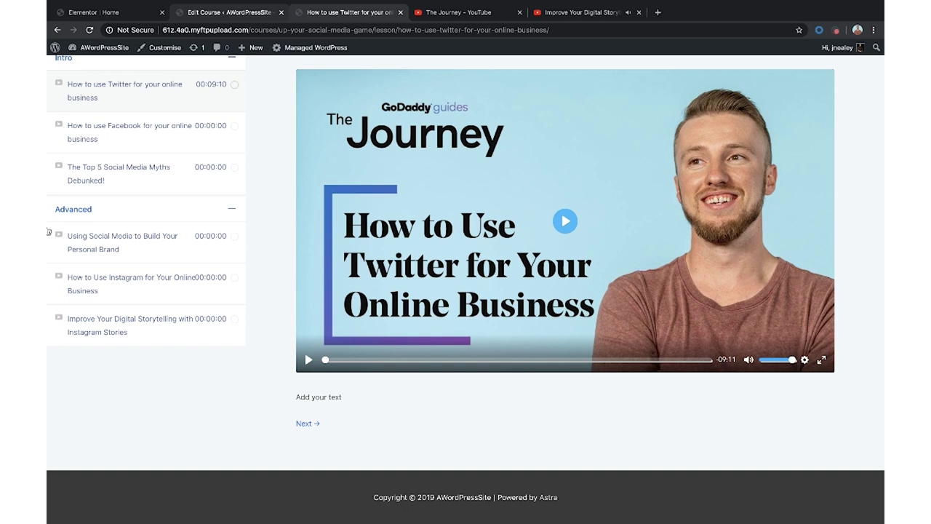
left_click(138, 136)
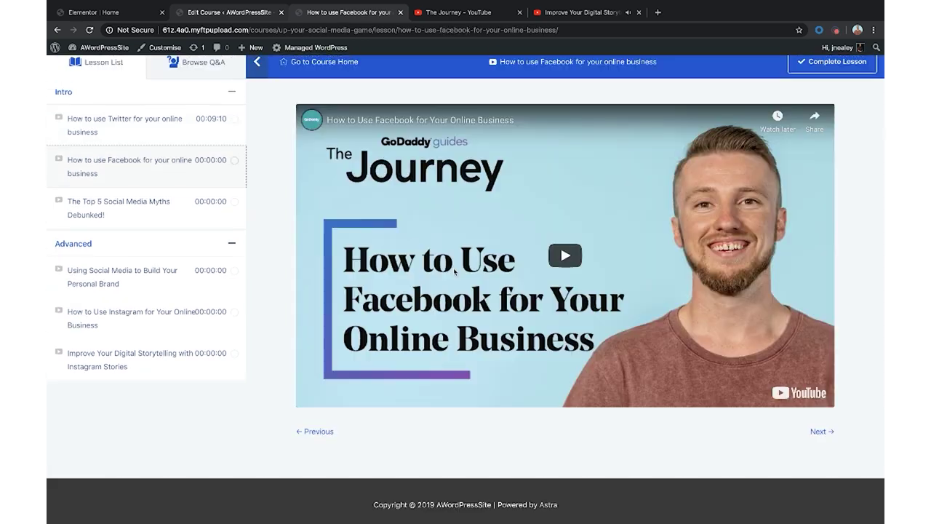
Step: Mark the Facebook lesson as complete and continue to the following lesson
scroll(453, 267, "up", 1)
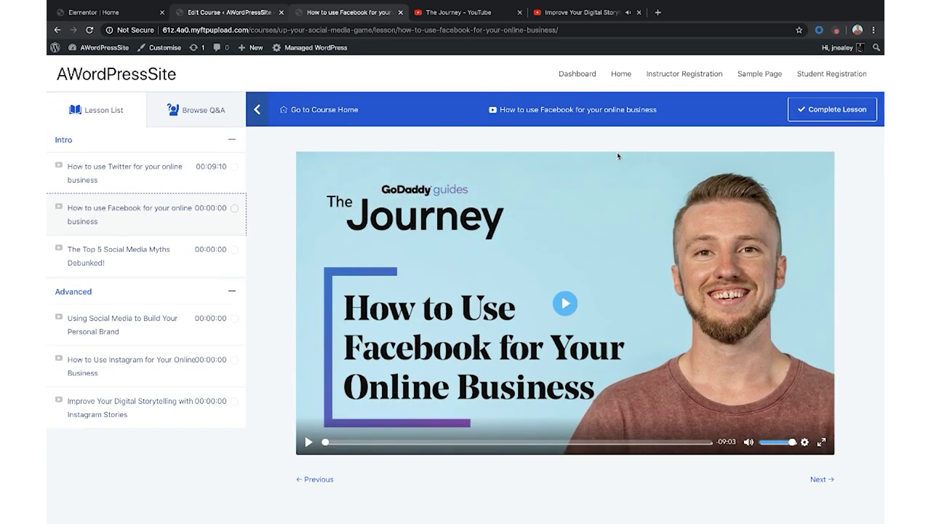
left_click(835, 118)
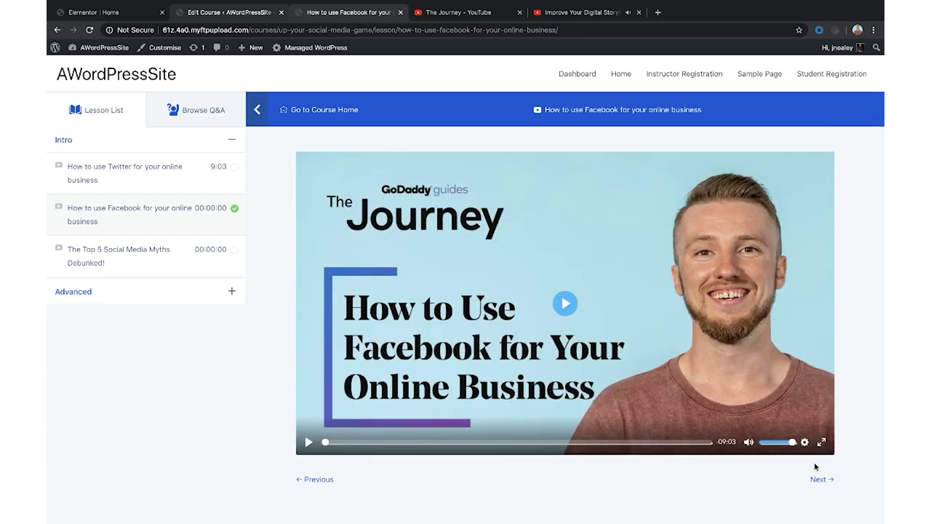
left_click(818, 478)
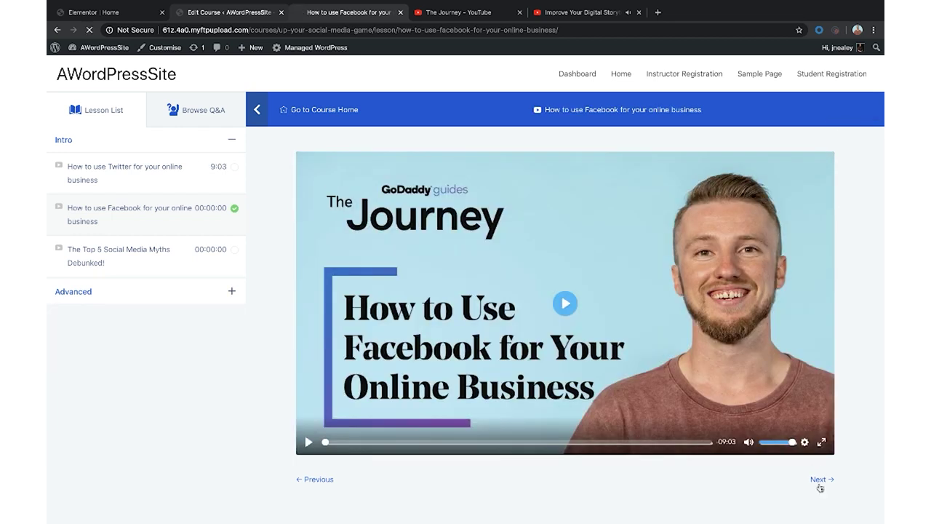